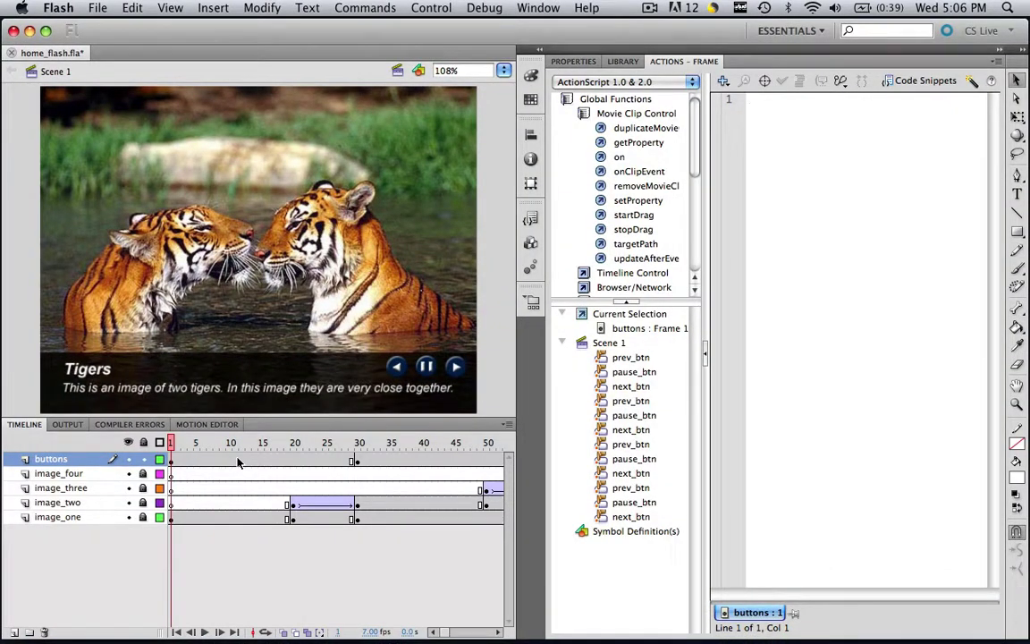
Show the document properties, preview the slideshow as a Flash movie and close the preview
key(super+F3)
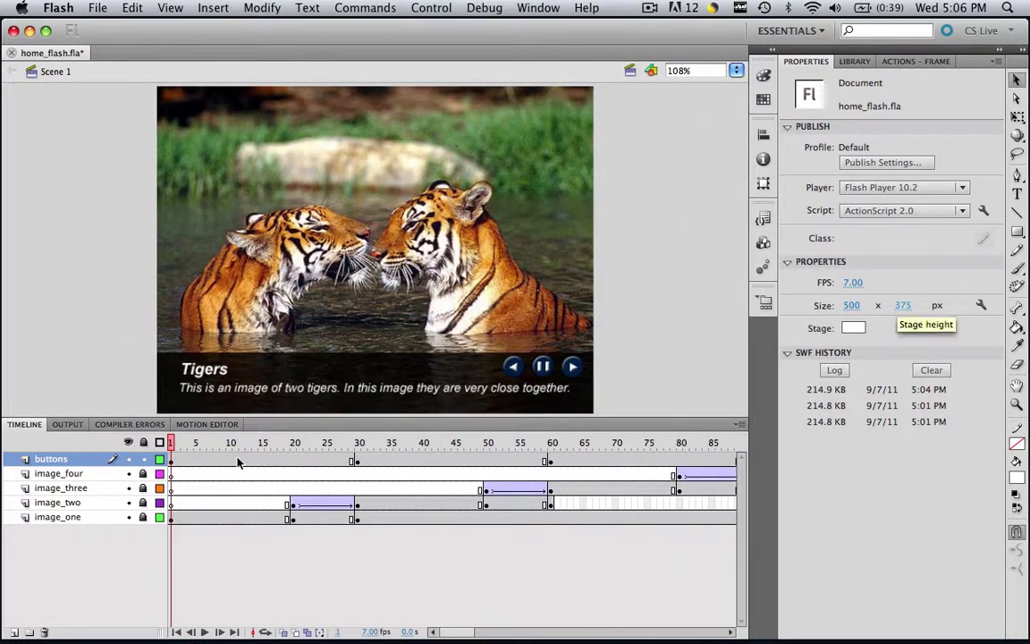
click(97, 9)
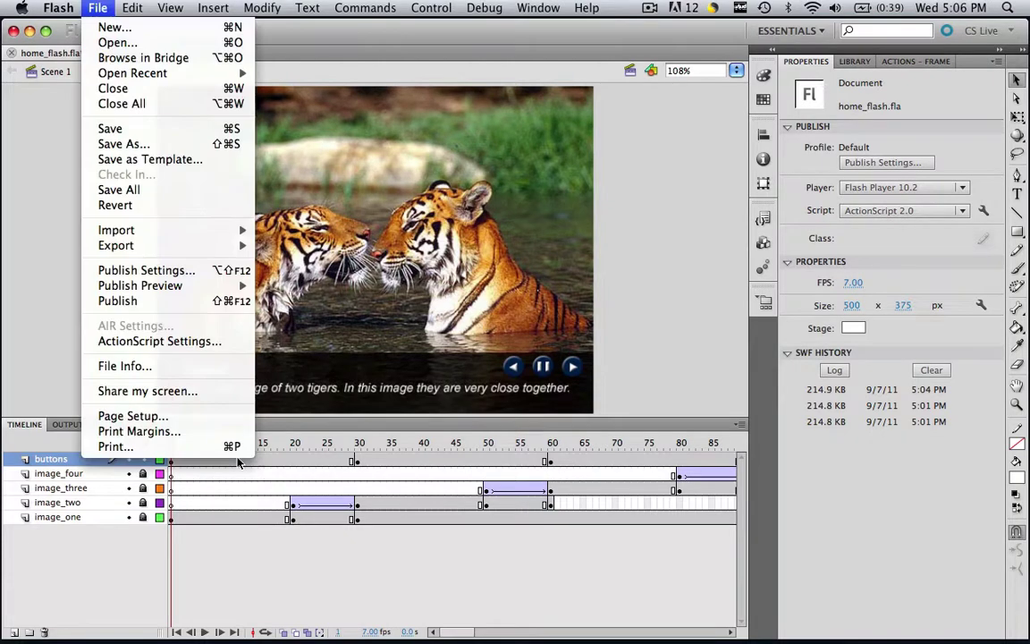
mouse_move(140, 286)
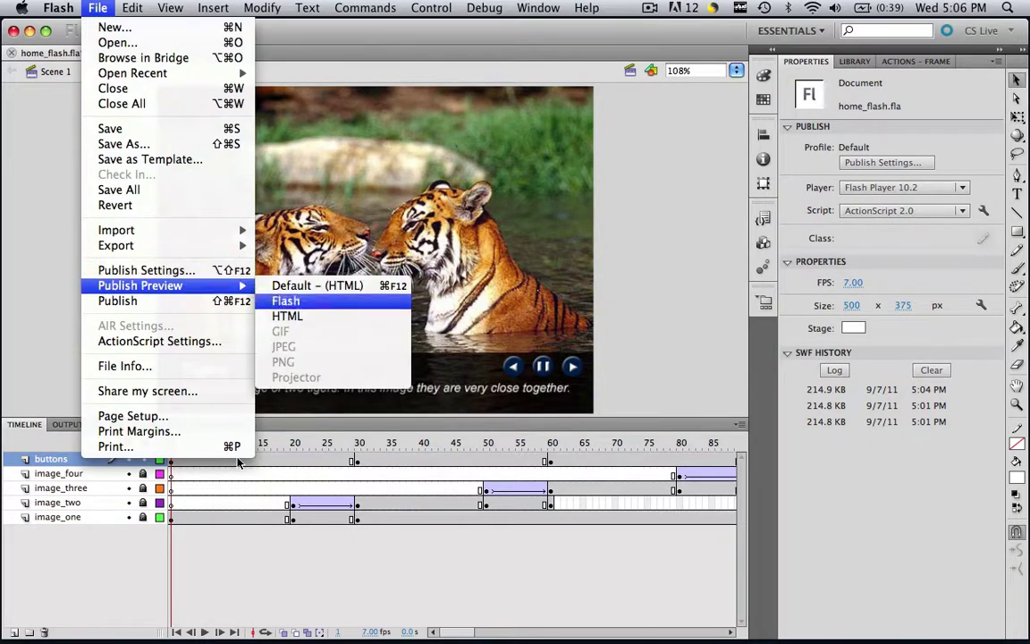
click(286, 302)
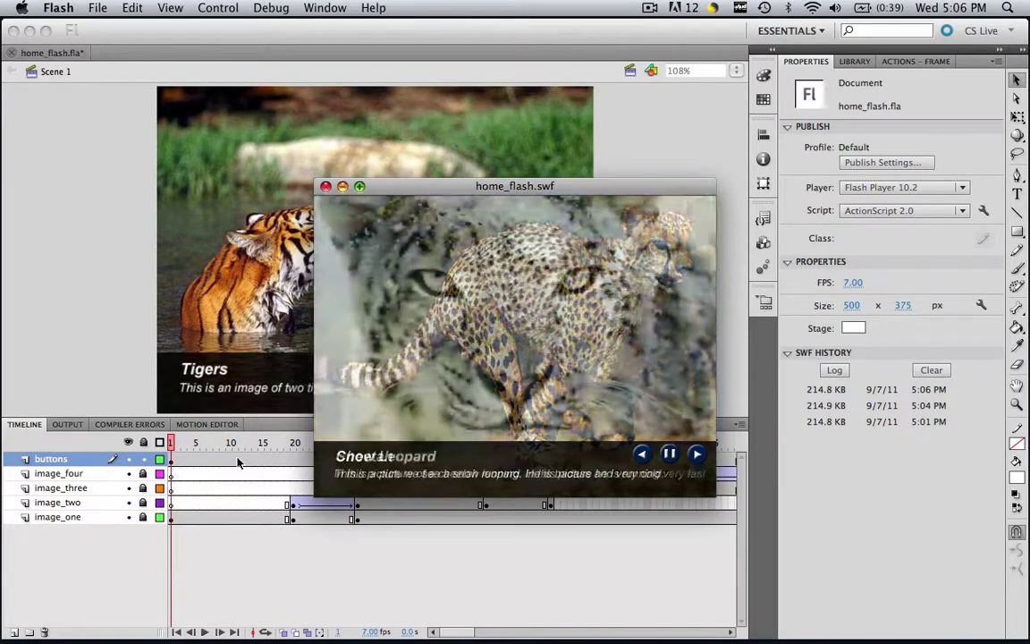
key(super+w)
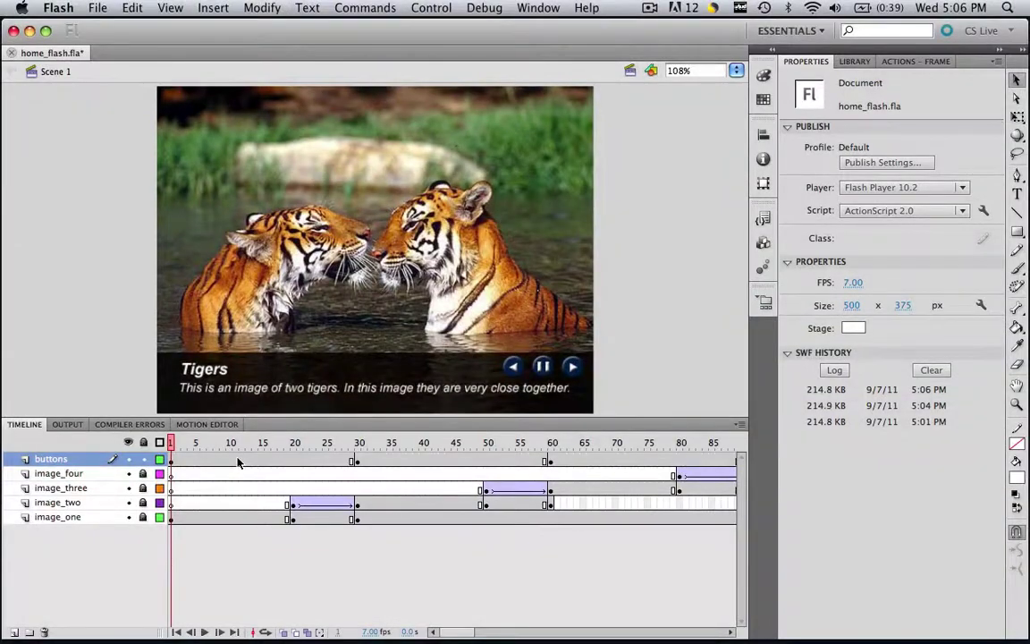
Open the next_btn symbol for editing in place and insert keyframes in its Over, Down and Hit states
click(238, 461)
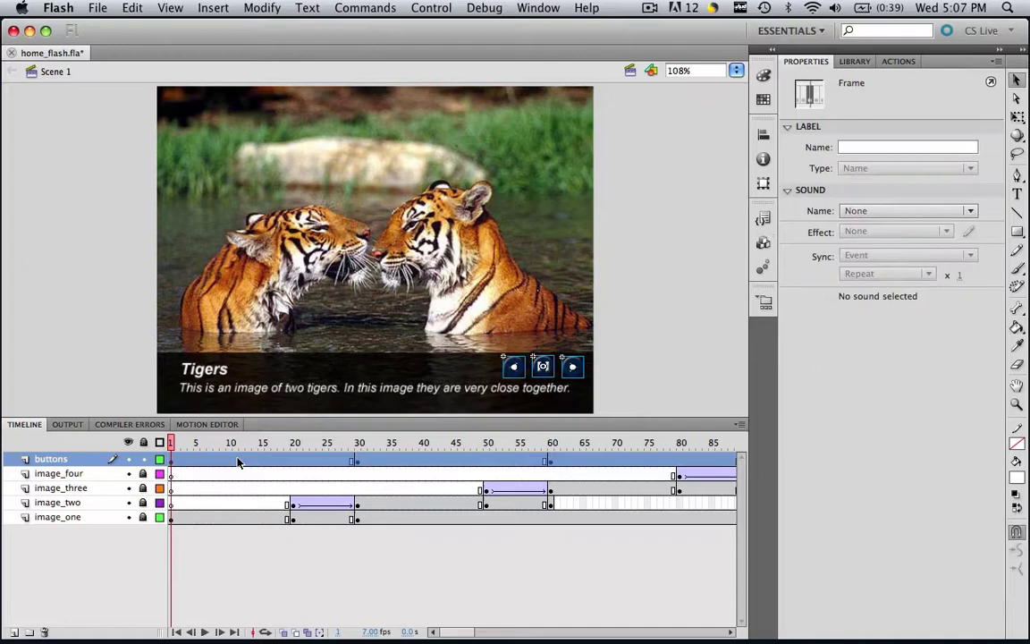
key(Escape)
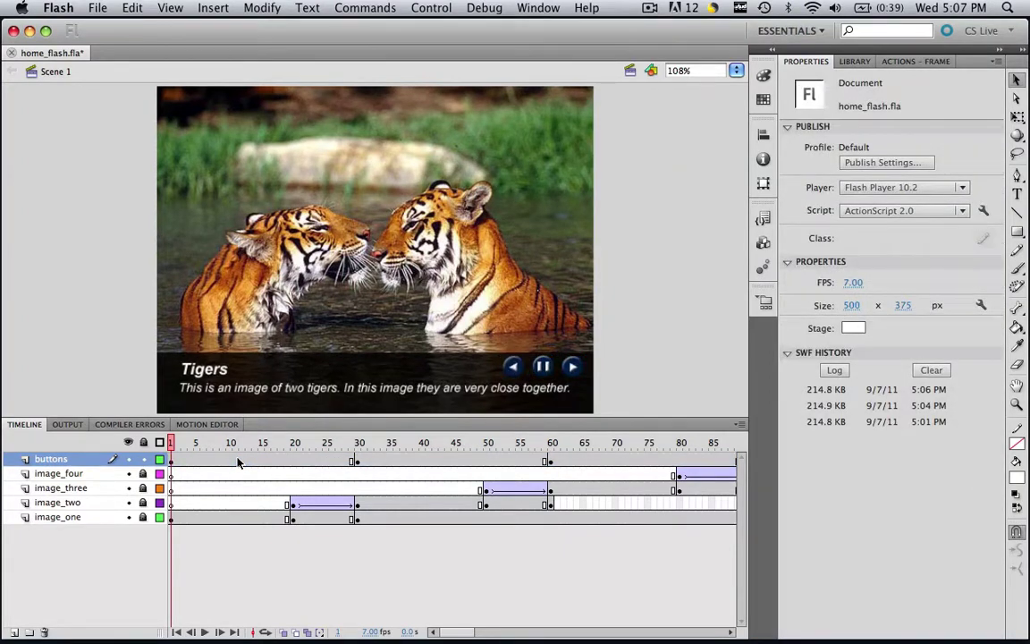
key(super+z)
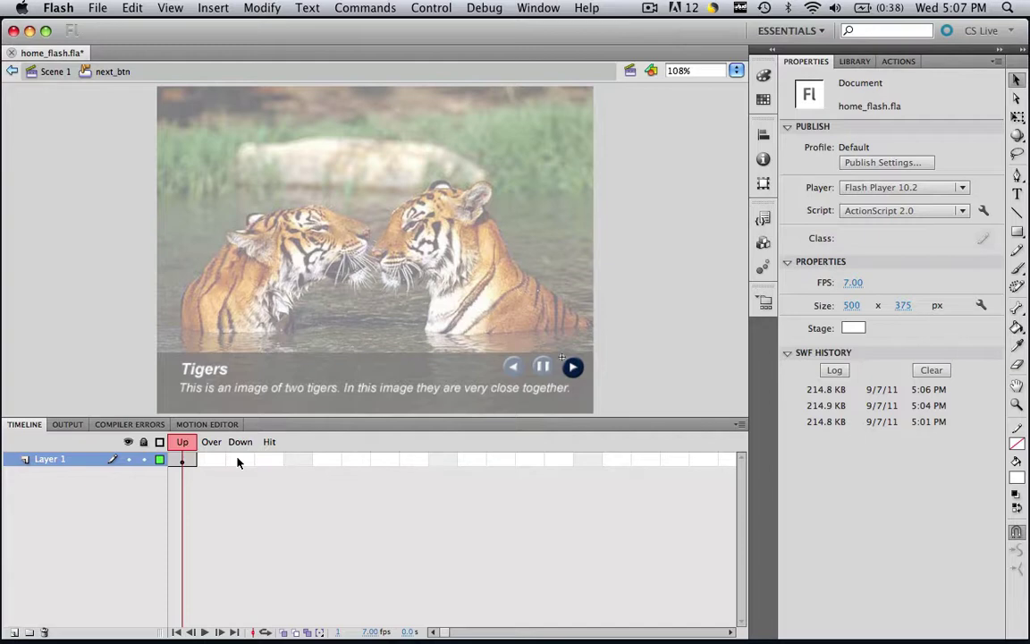
drag(194, 459, 238, 461)
right_click(237, 462)
click(270, 564)
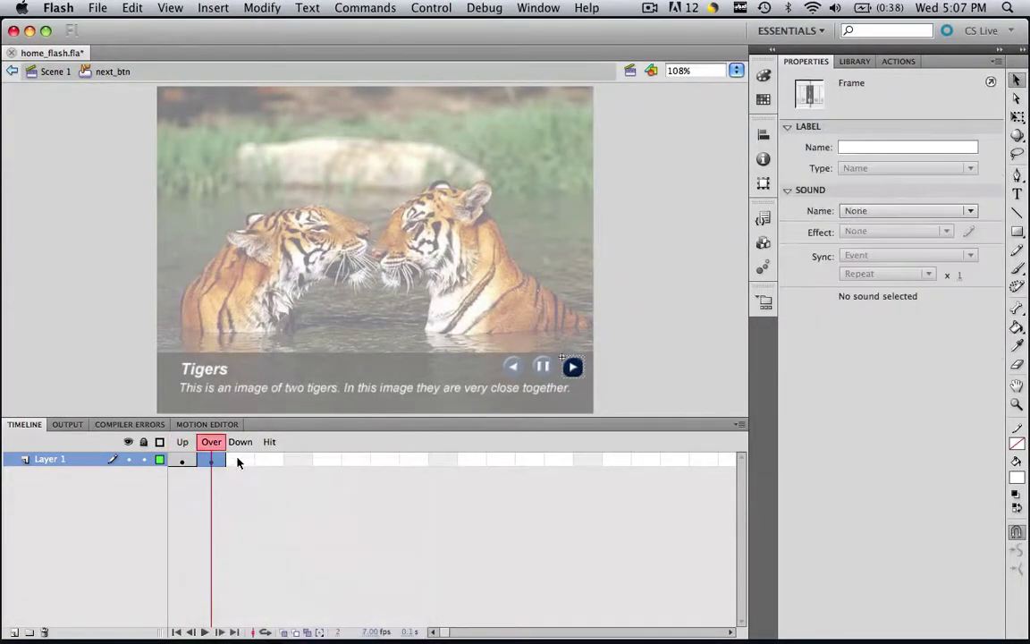
right_click(238, 462)
click(305, 564)
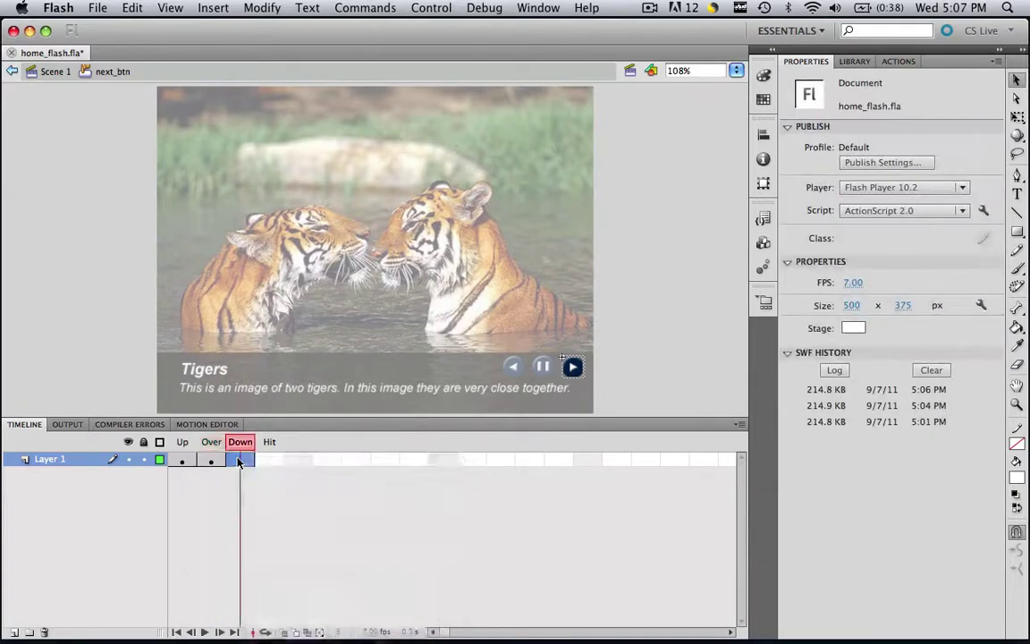
right_click(267, 461)
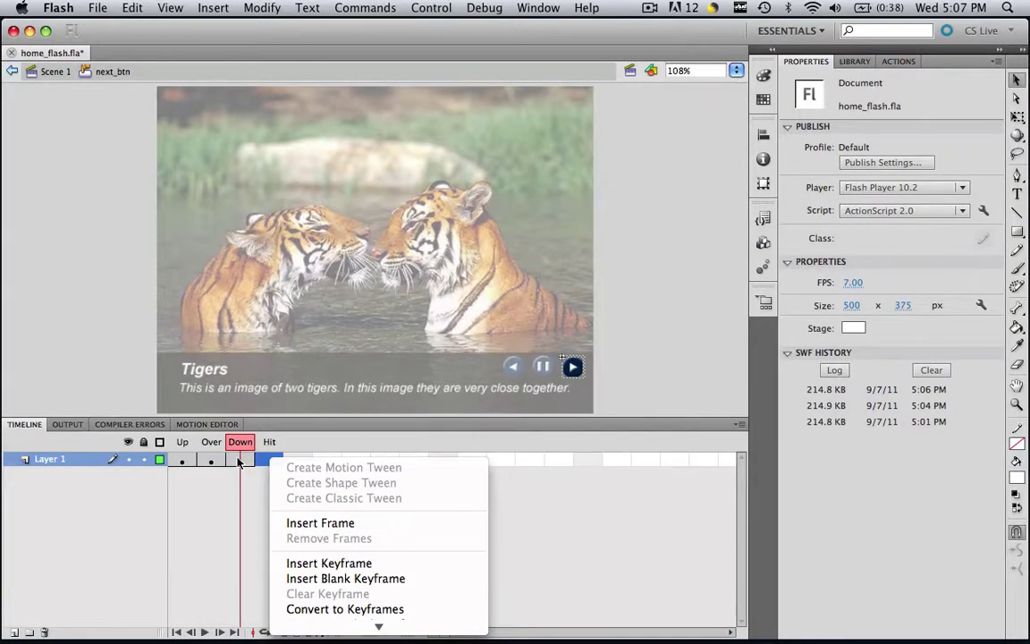
click(329, 564)
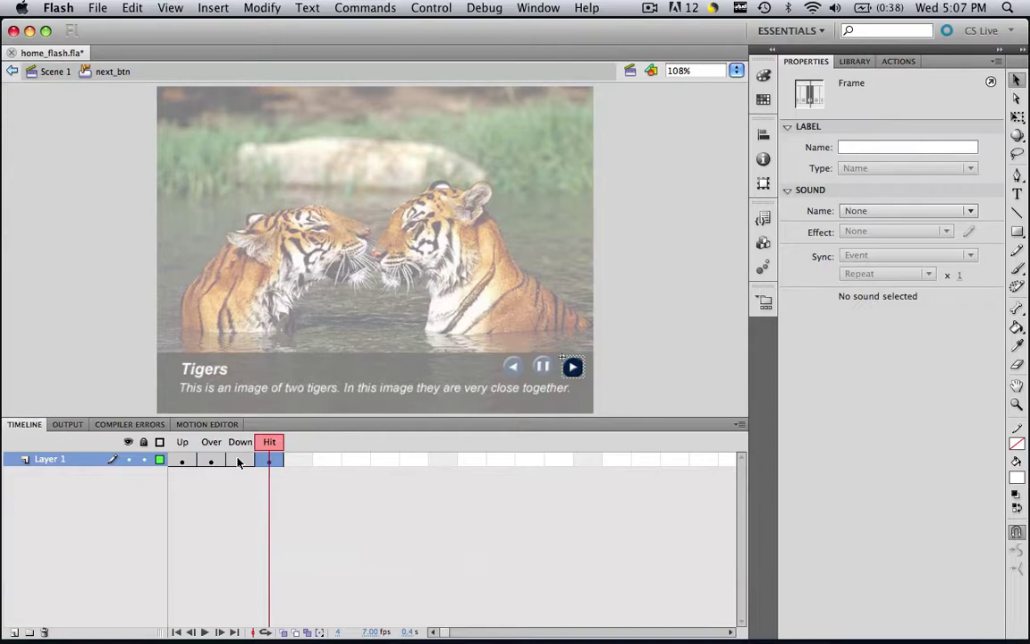
Convert the next button's image in the Over state to a Graphic symbol named next_hover
key(comma)
key(comma)
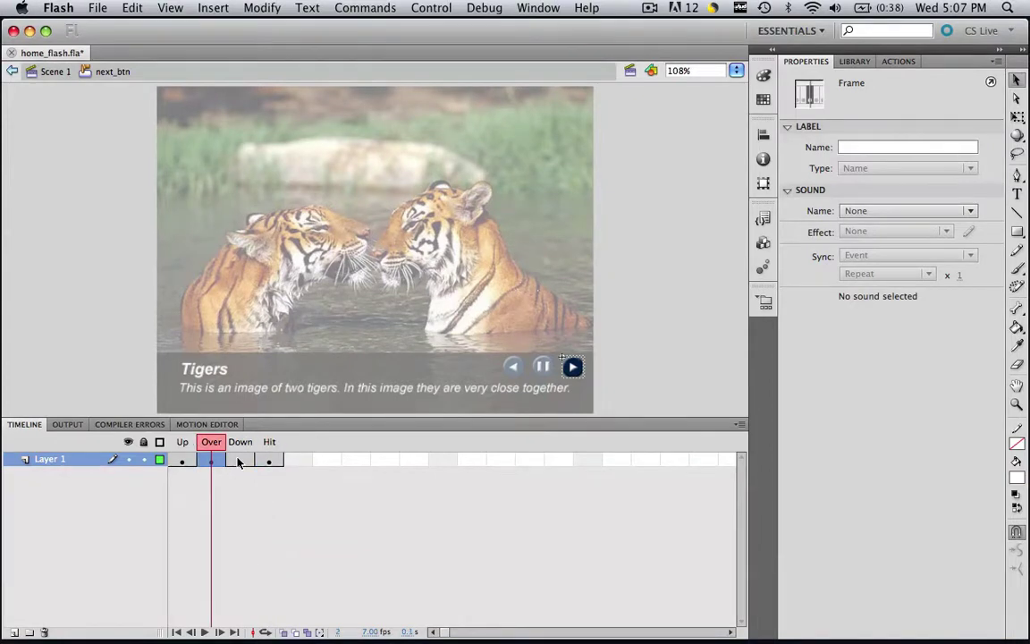
click(262, 8)
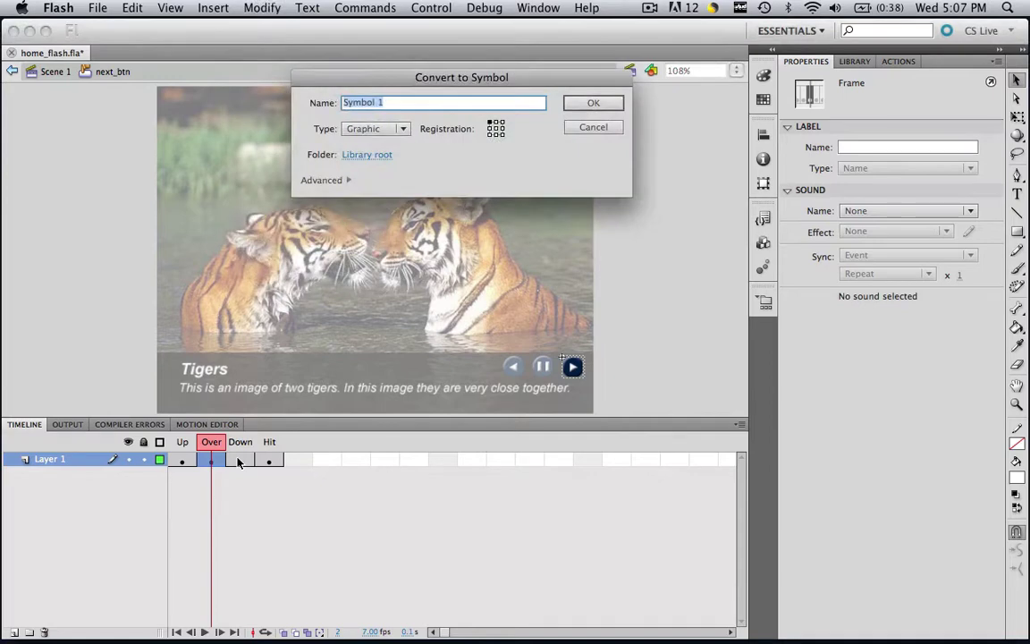
click(384, 129)
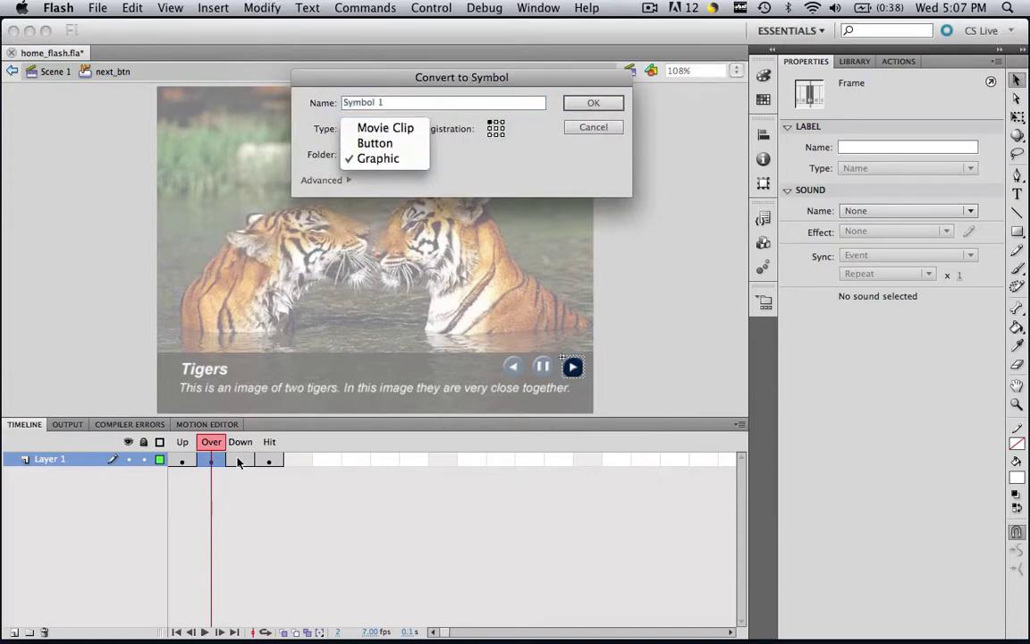
click(380, 158)
key(shift+Tab)
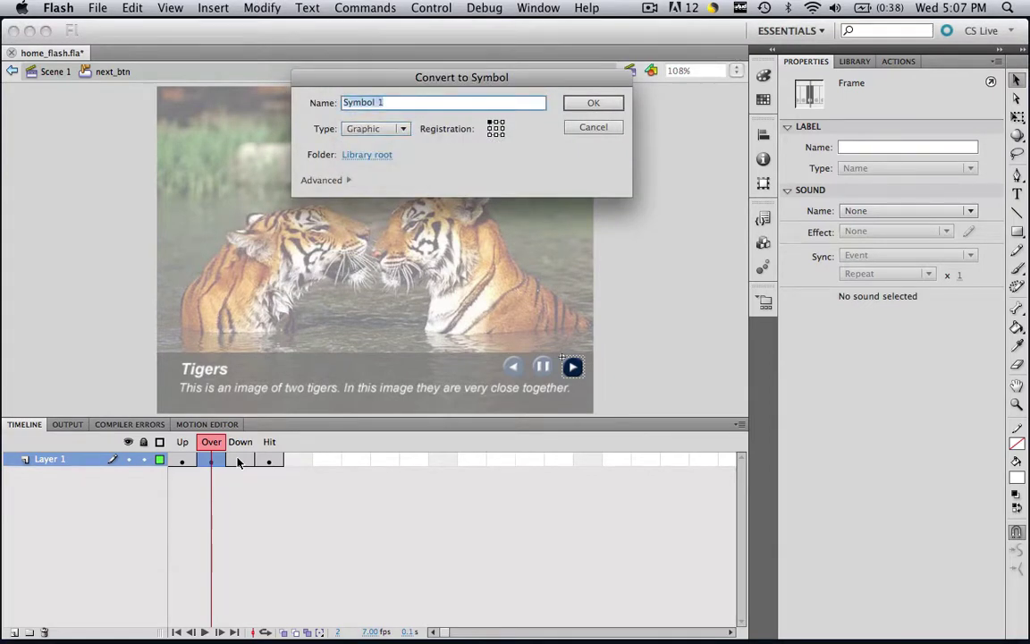
text(next_hover)
key(Return)
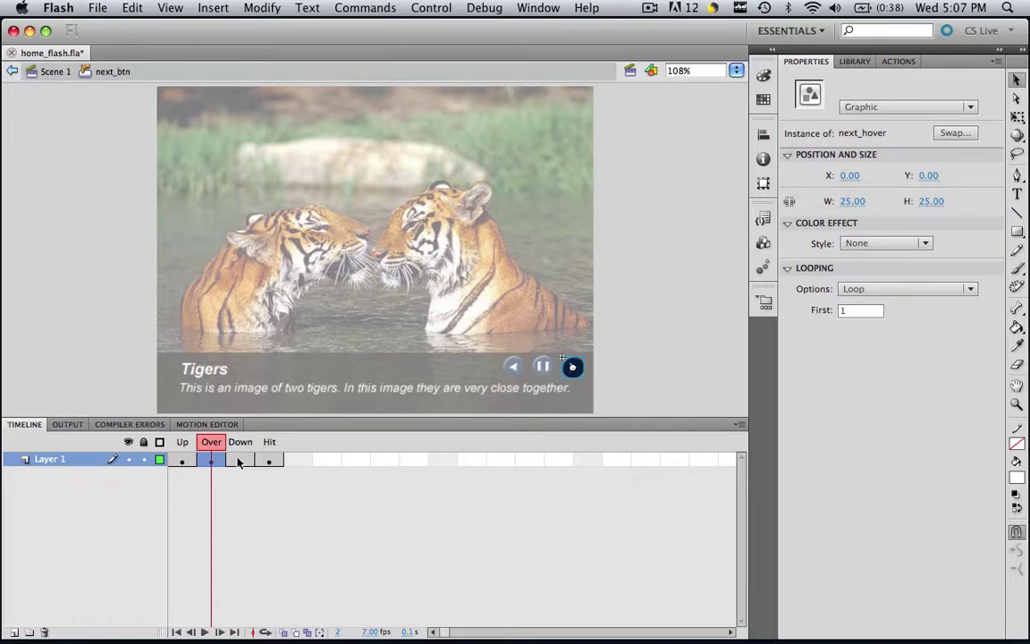
Apply the Advanced color effect style to the next_hover instance
click(885, 243)
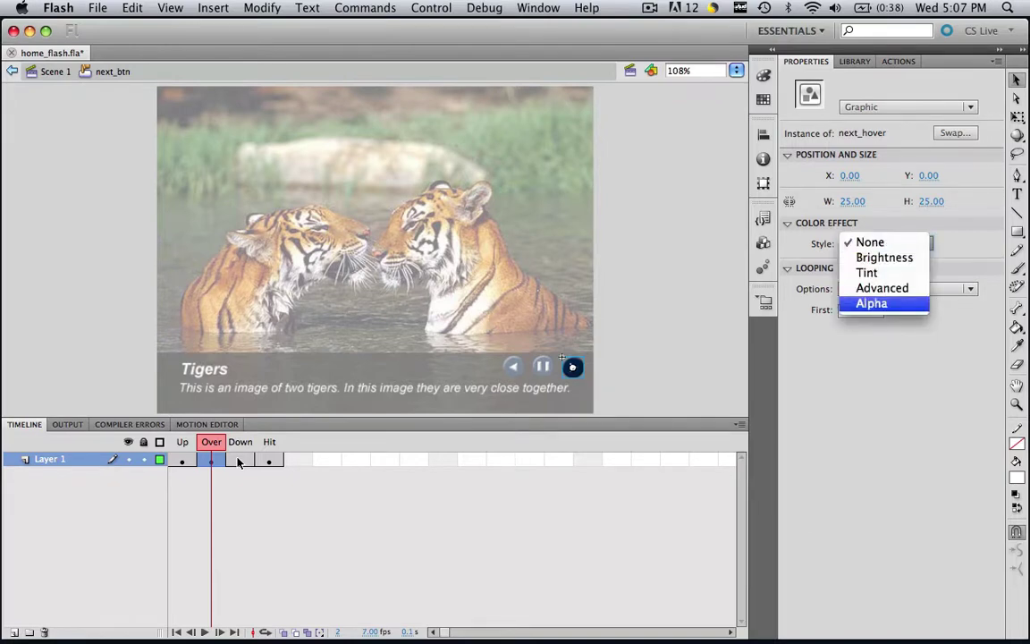
click(881, 288)
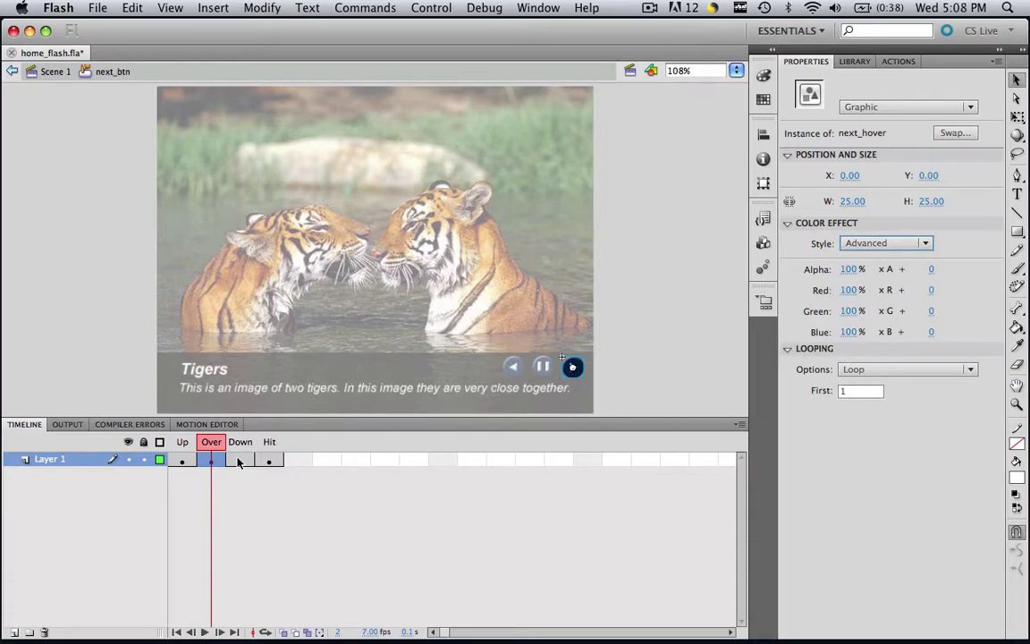
Try a red offset of 100 and a green offset of 100 on next_hover, resetting each to 0
click(931, 290)
text(100)
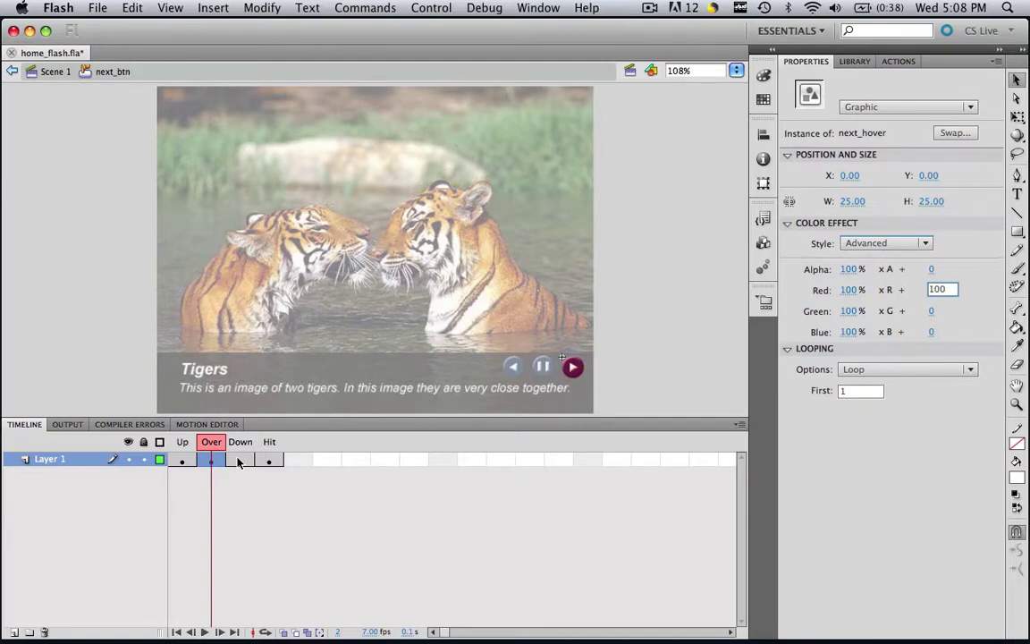
key(BackSpace)
key(BackSpace)
key(BackSpace)
text(0)
key(Tab)
text(100)
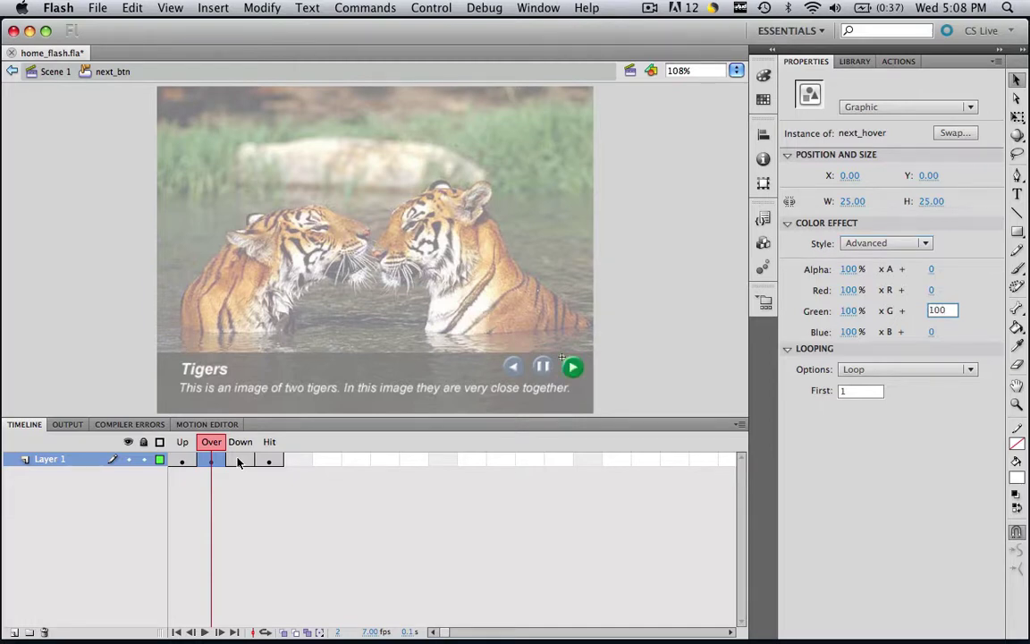
key(BackSpace)
key(BackSpace)
key(BackSpace)
text(0)
Set the blue offset of next_hover to 100 and return to Scene 1
key(Tab)
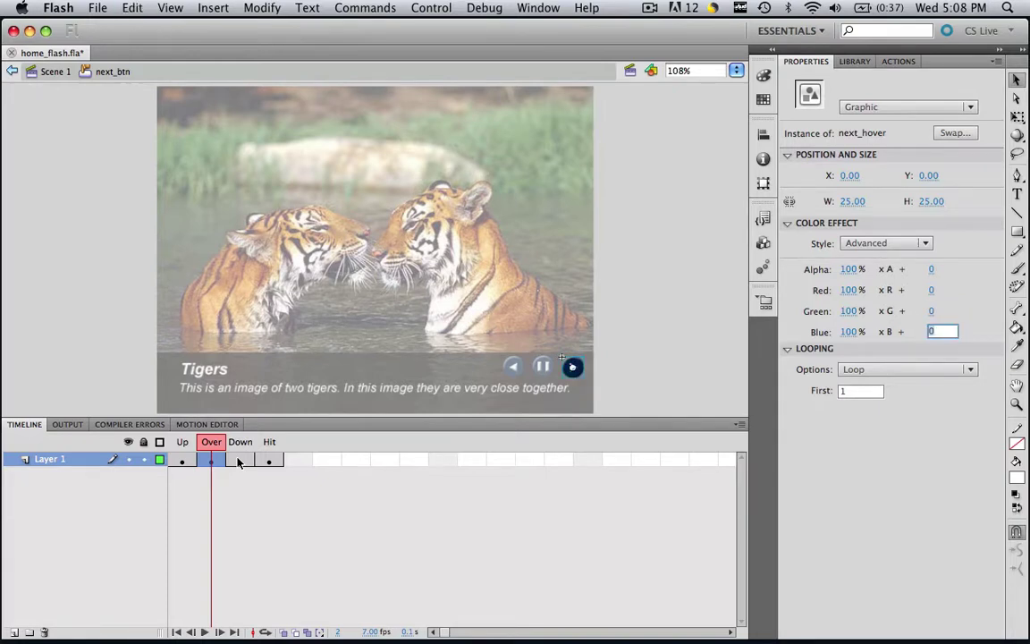
text(100)
key(Return)
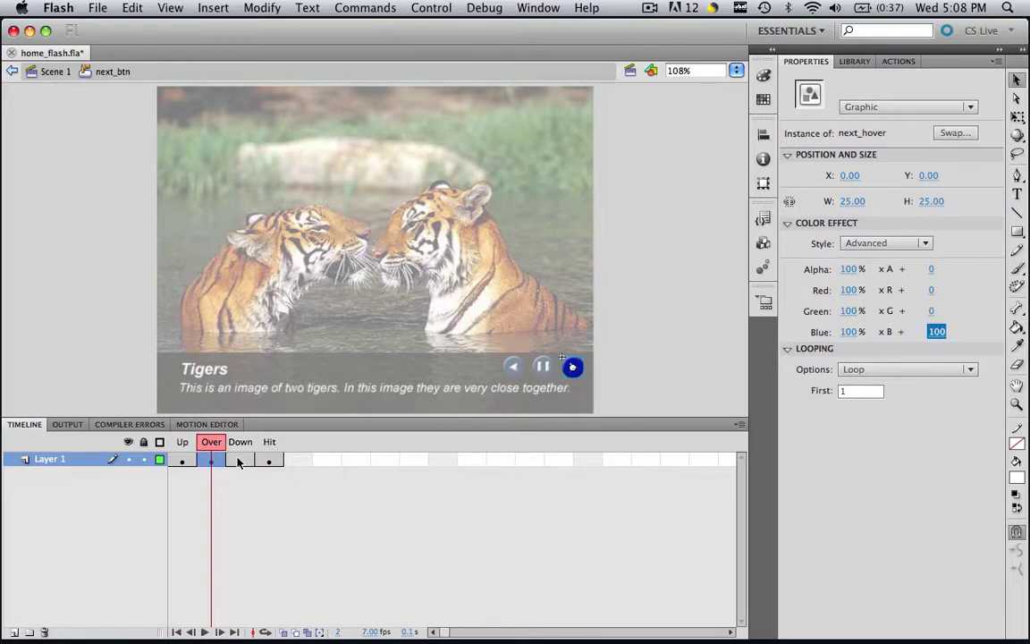
key(super+e)
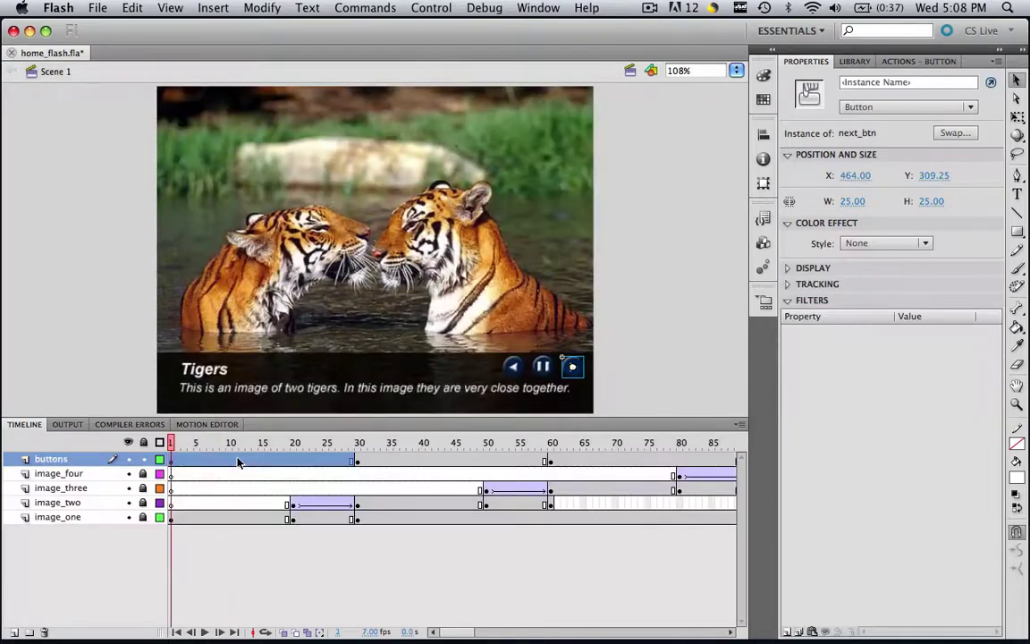
Preview the movie in Flash format to check the next button's hover color, and close the preview
click(98, 8)
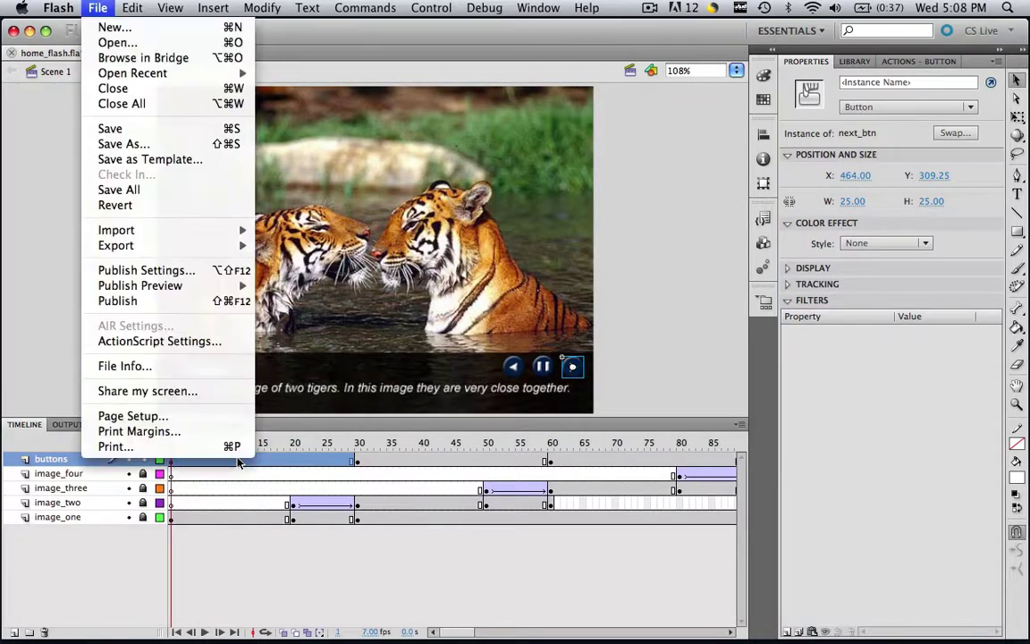
mouse_move(141, 286)
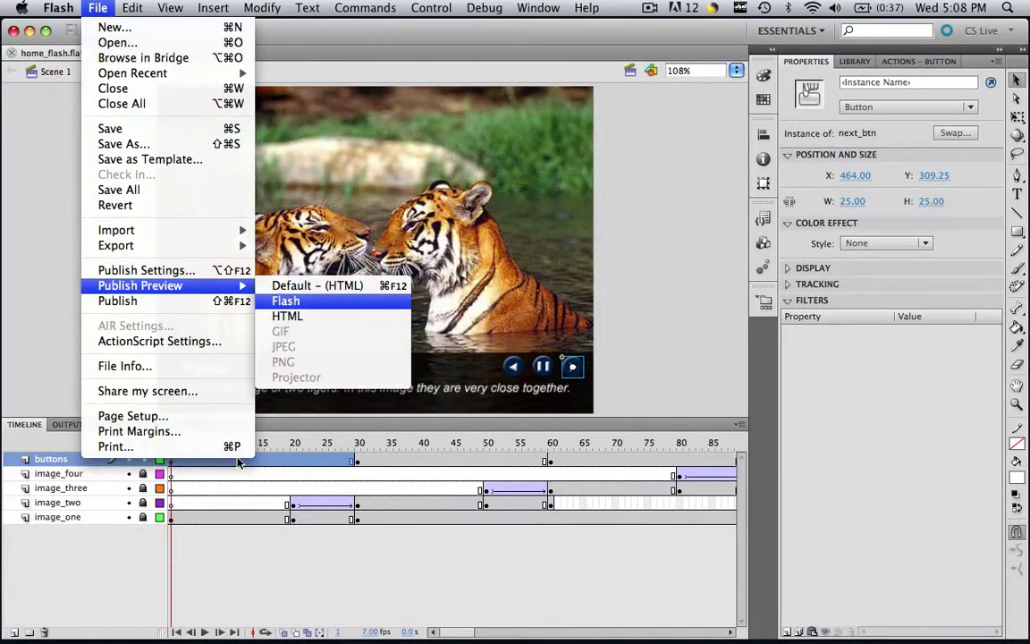
click(285, 300)
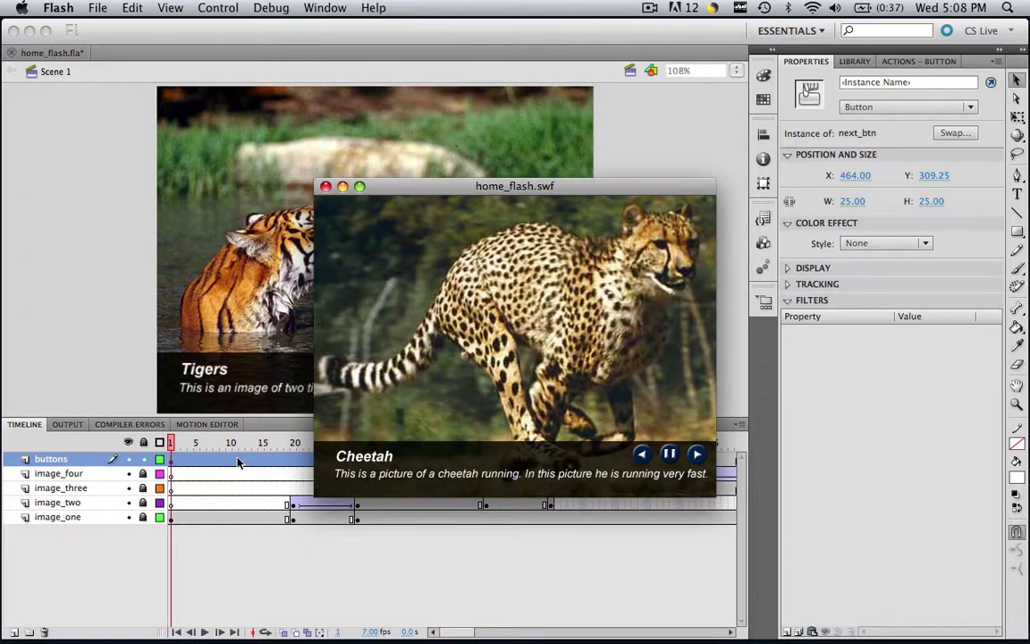
key(super+w)
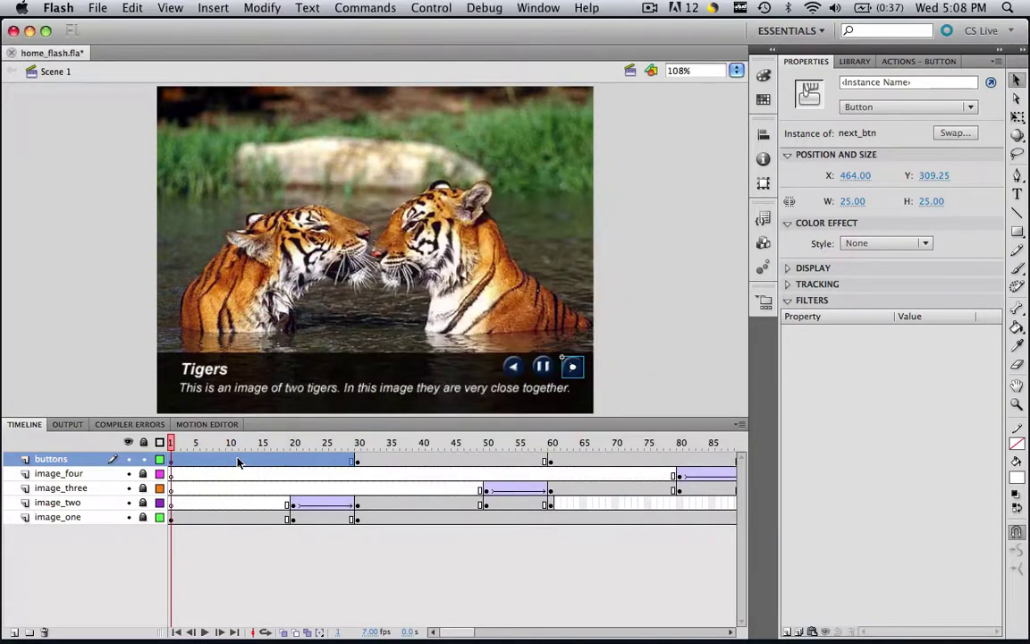
Open the pause_btn symbol for editing in place and insert keyframes in its Over, Down and Hit states
click(238, 462)
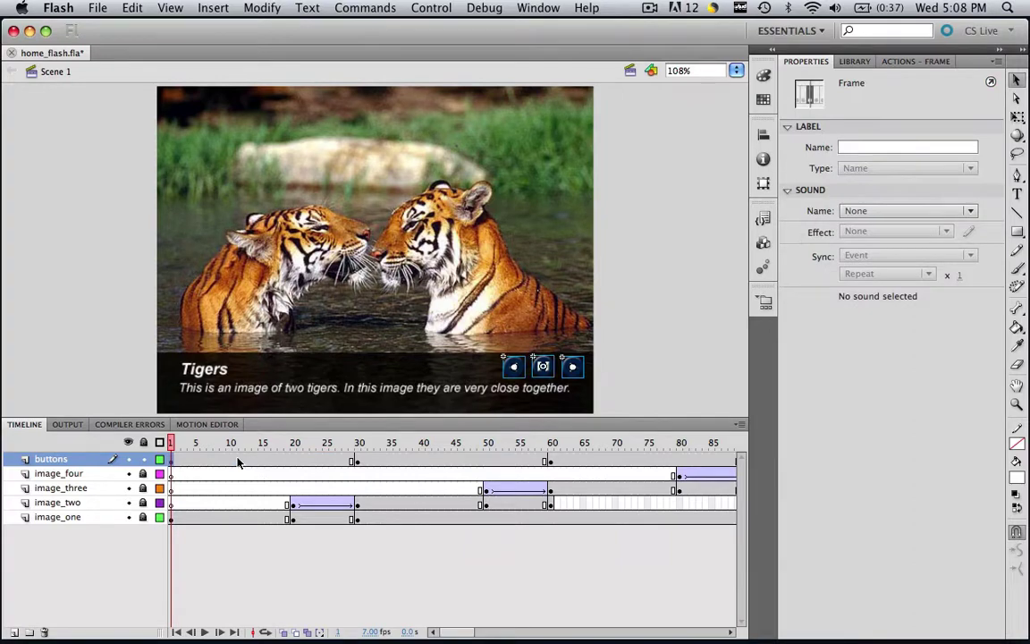
key(Return)
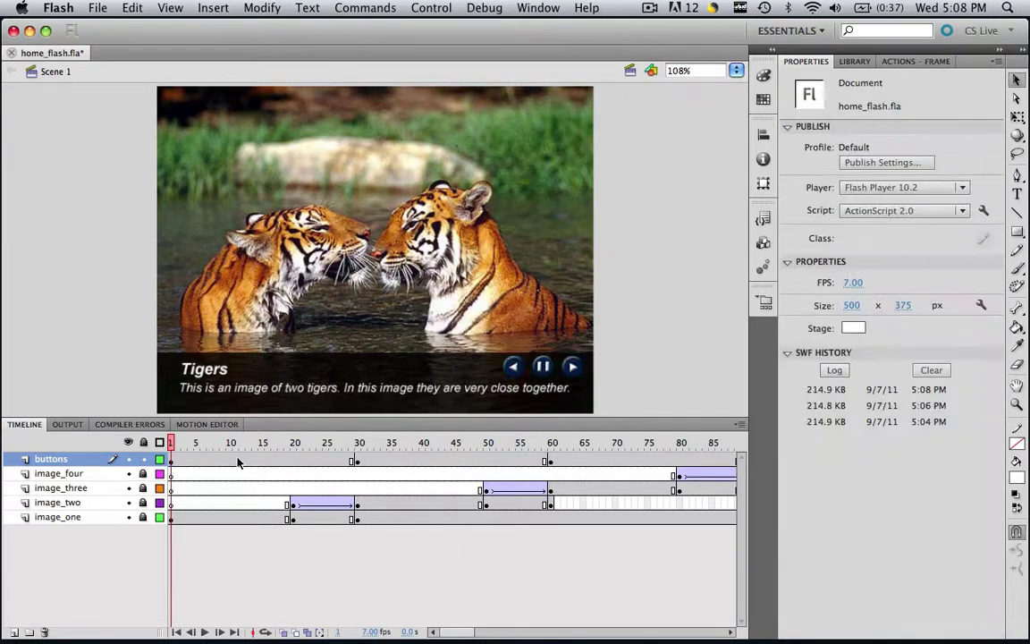
key(super+z)
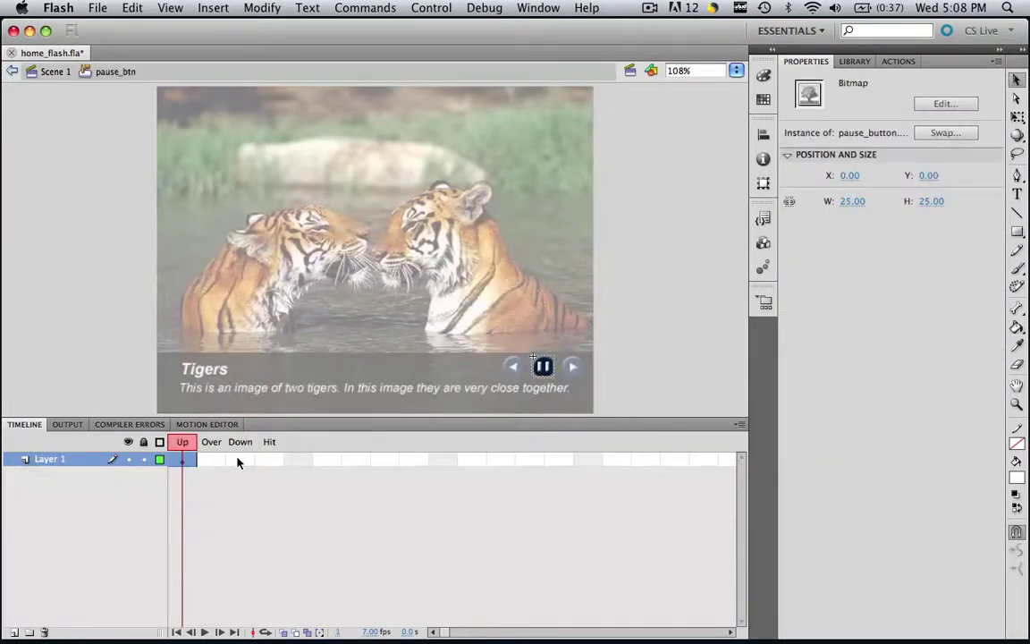
right_click(238, 462)
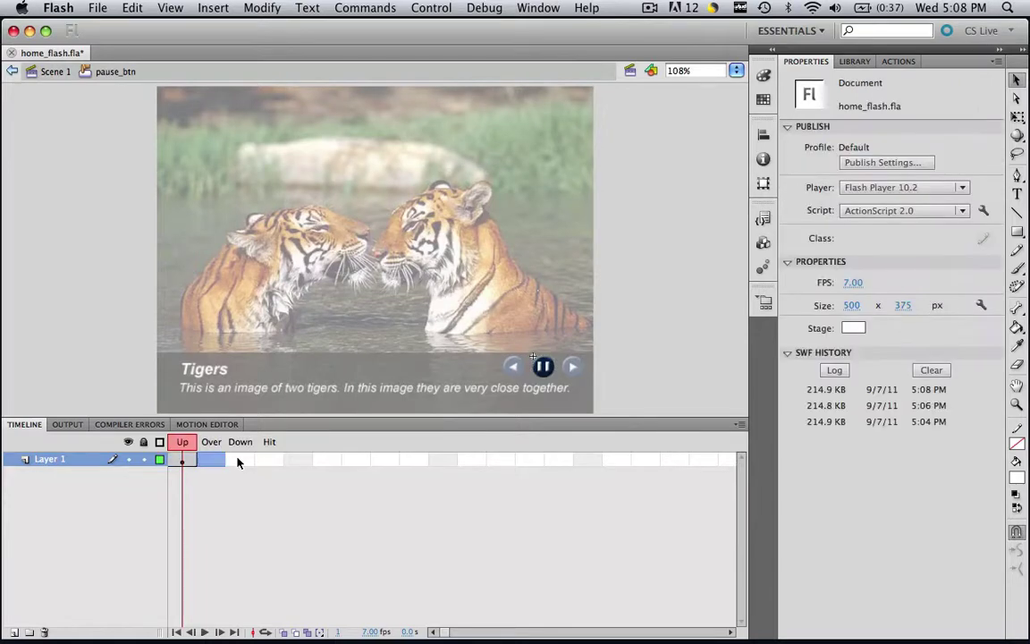
click(267, 563)
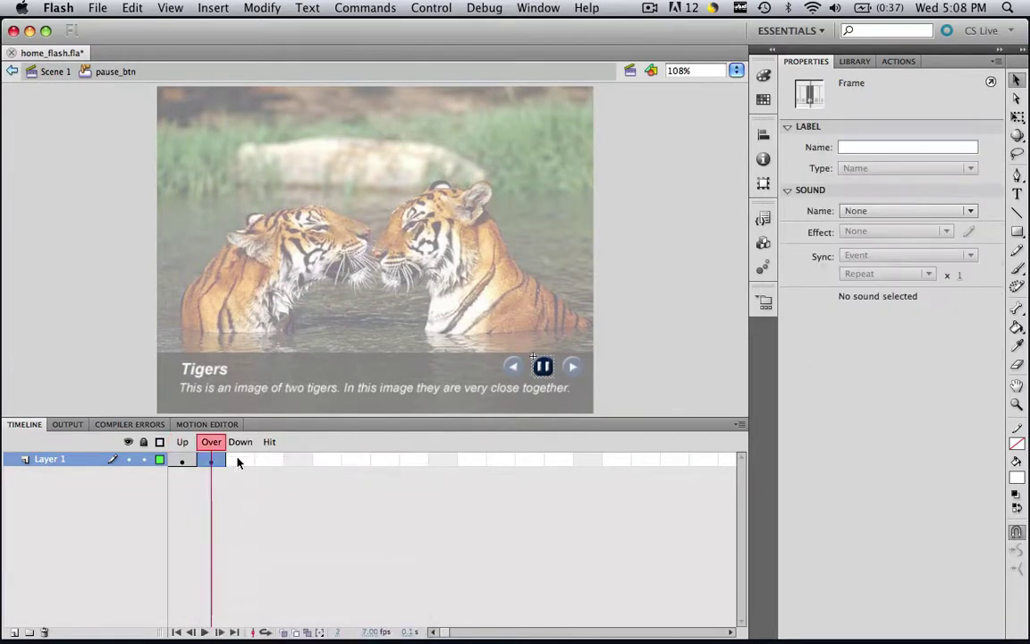
right_click(238, 458)
click(279, 561)
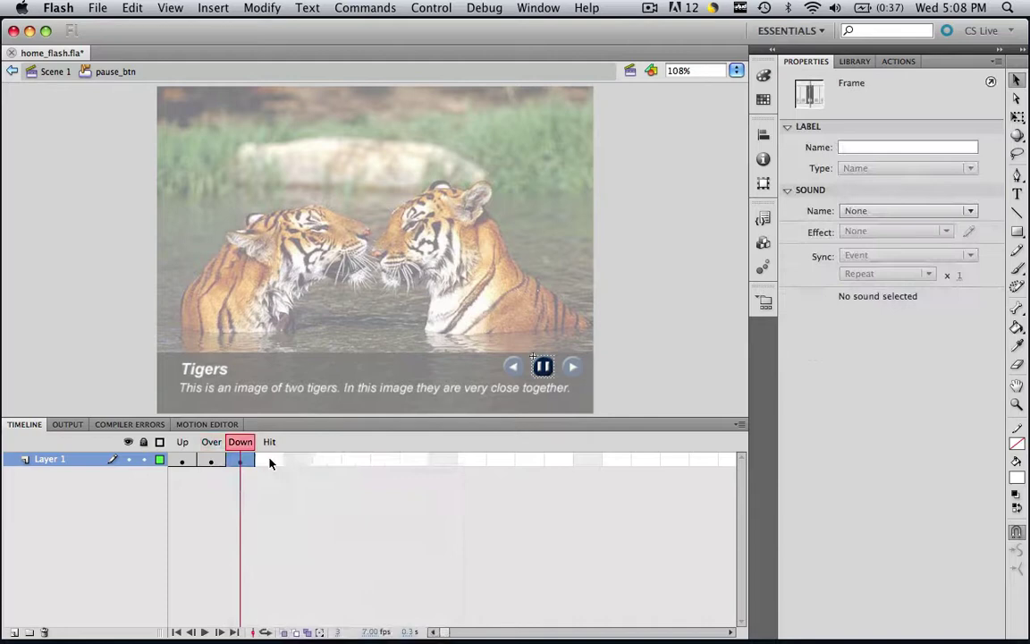
click(266, 463)
right_click(266, 464)
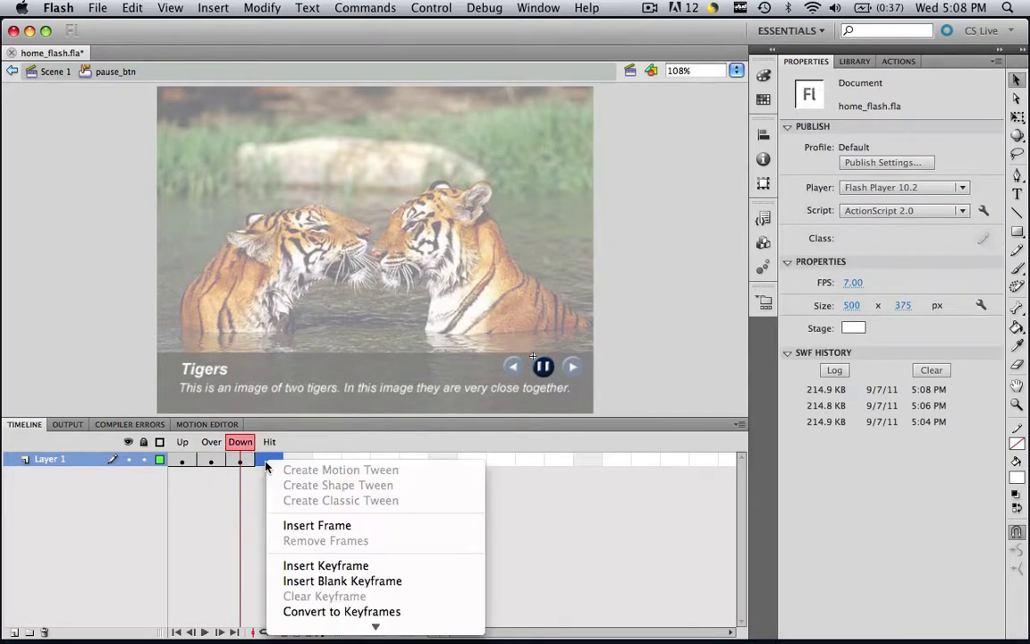
click(304, 566)
Convert the pause button image in the Over state to a graphic symbol named pause_hover
click(212, 461)
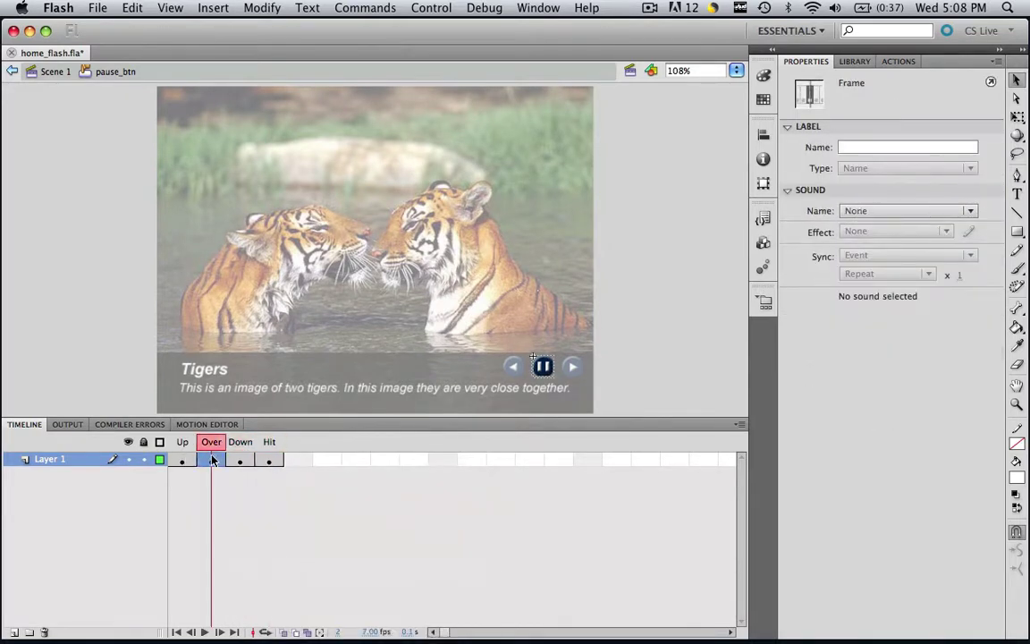
click(262, 7)
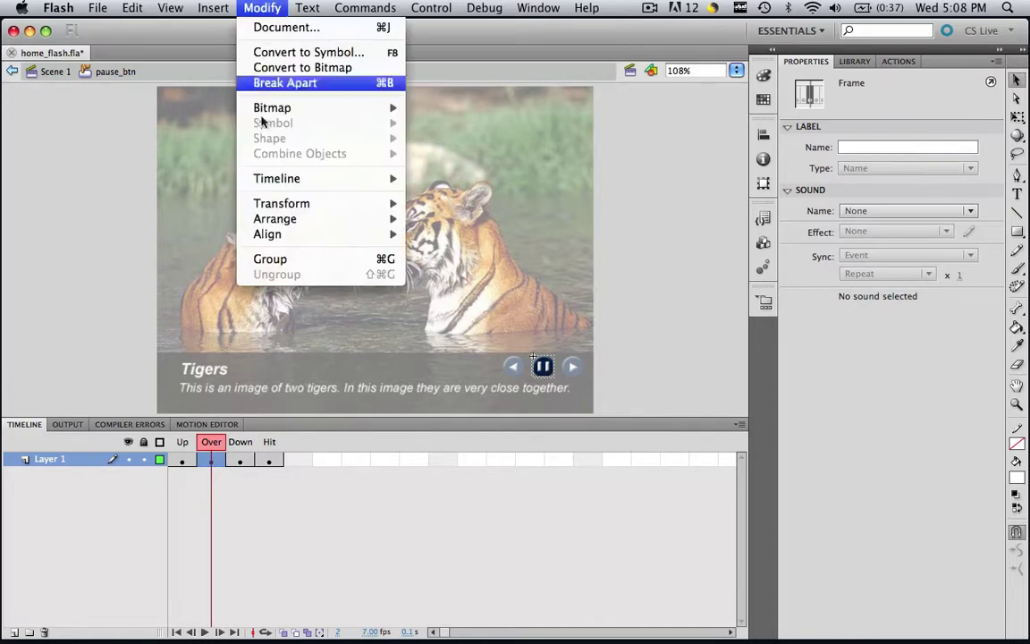
click(315, 52)
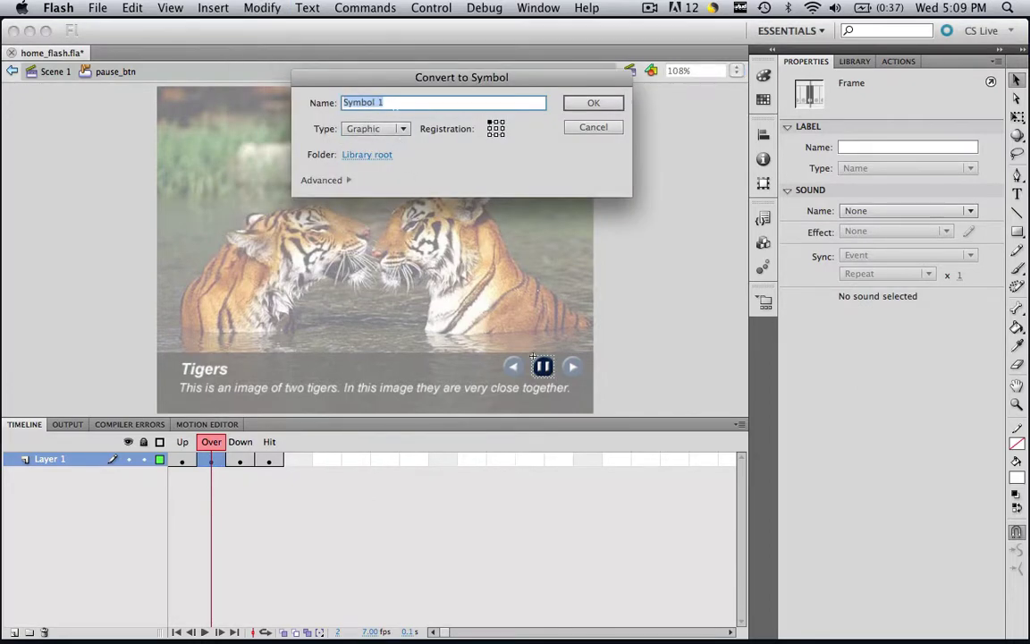
text(pause)
text(_button)
key(Return)
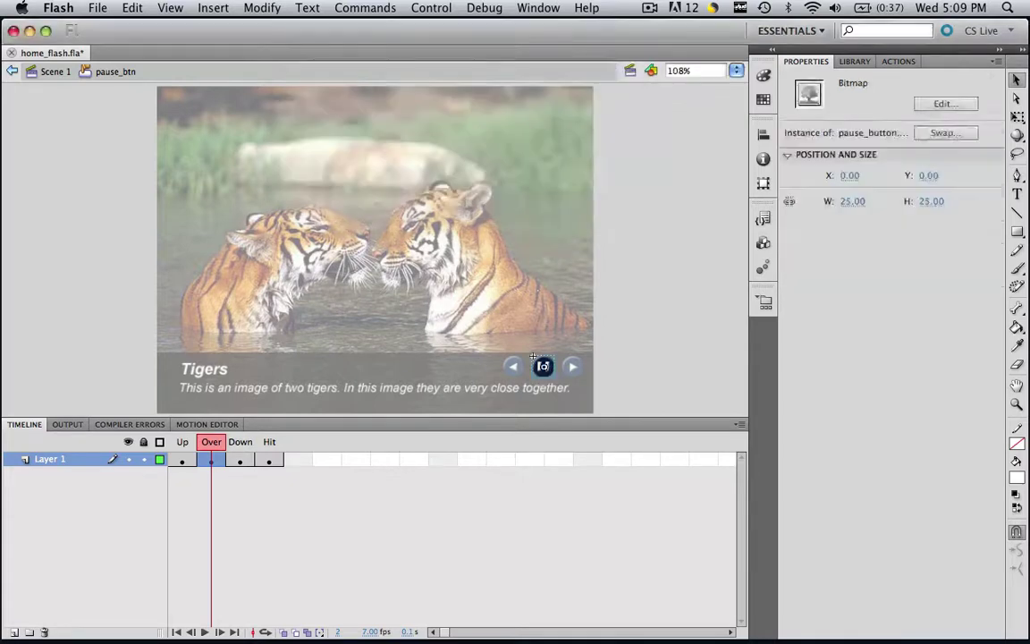
click(877, 244)
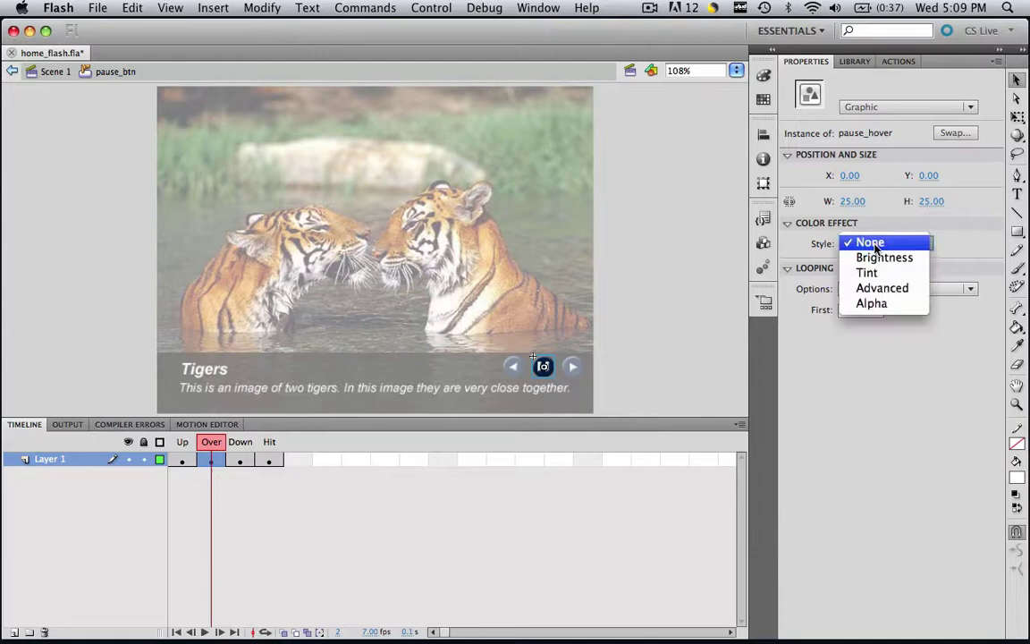
click(879, 305)
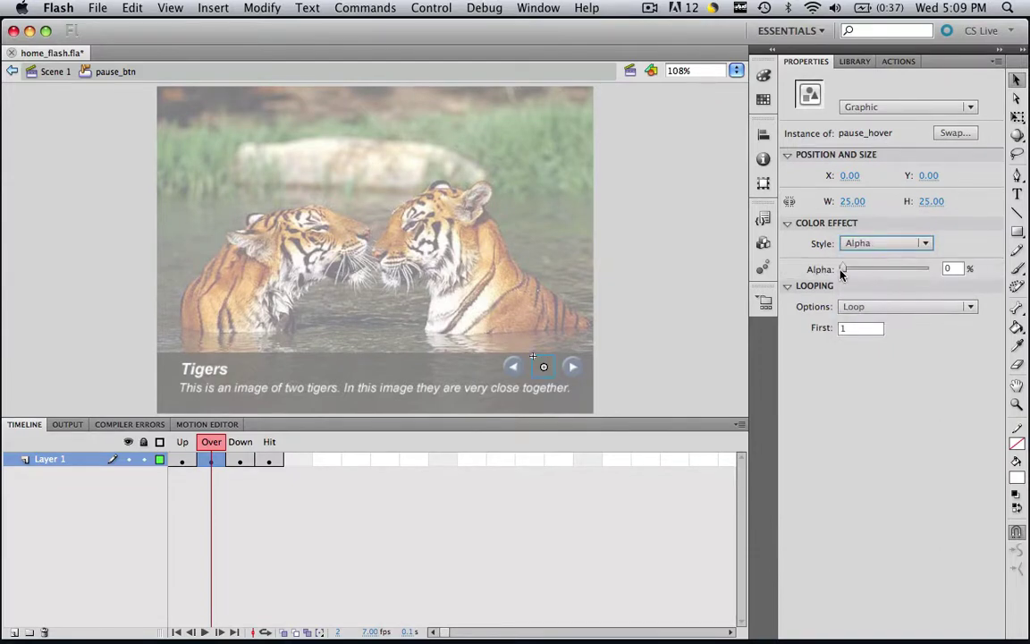
drag(841, 269, 929, 272)
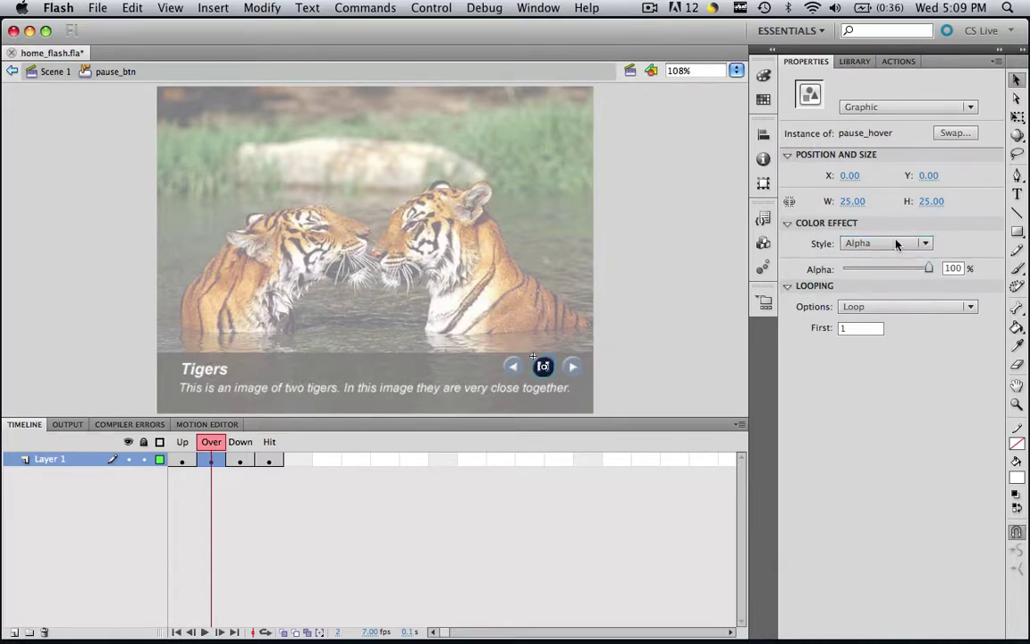
Apply the Advanced color effect to pause_hover with a blue offset of 100, and return to Scene 1
click(897, 243)
click(890, 288)
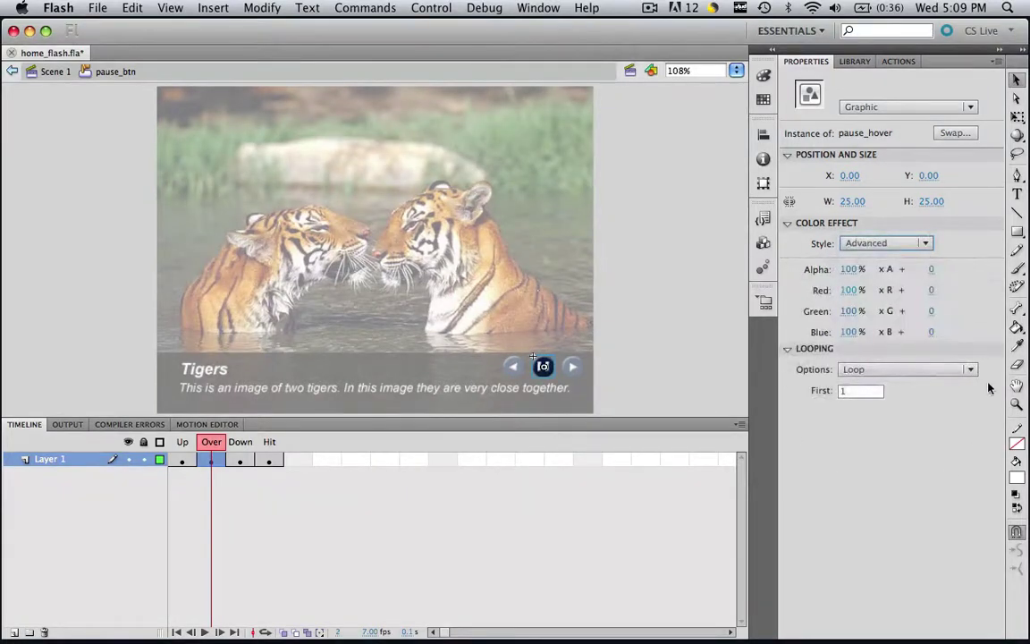
click(931, 332)
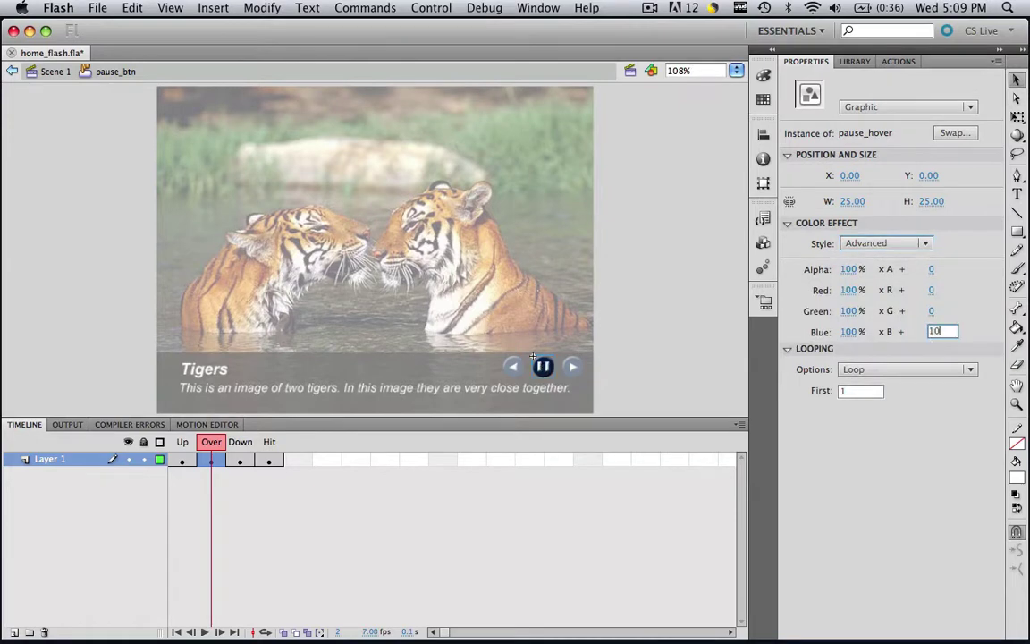
text(100)
key(Return)
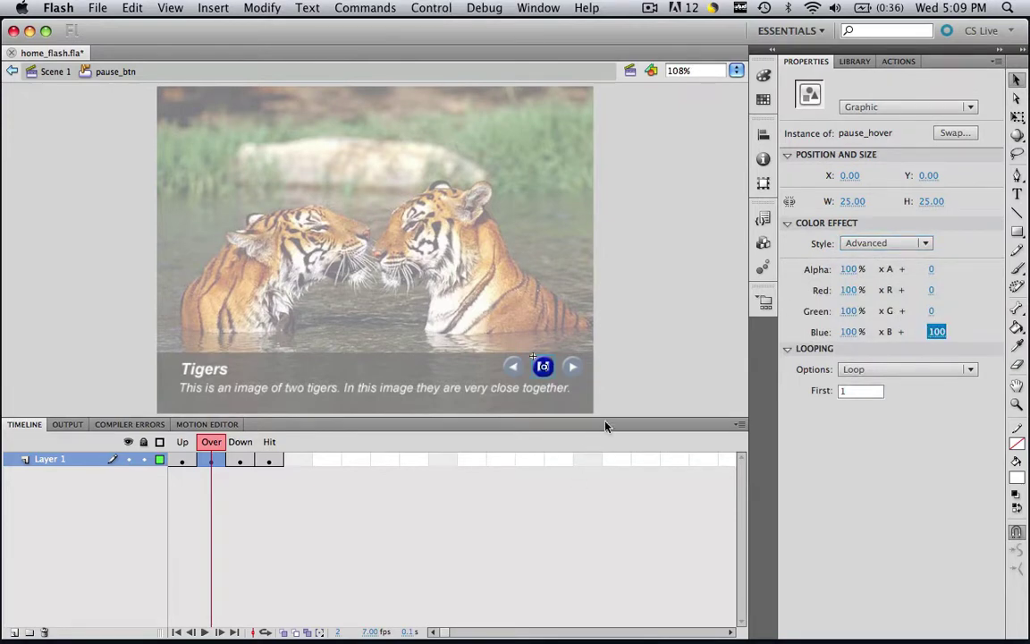
click(44, 71)
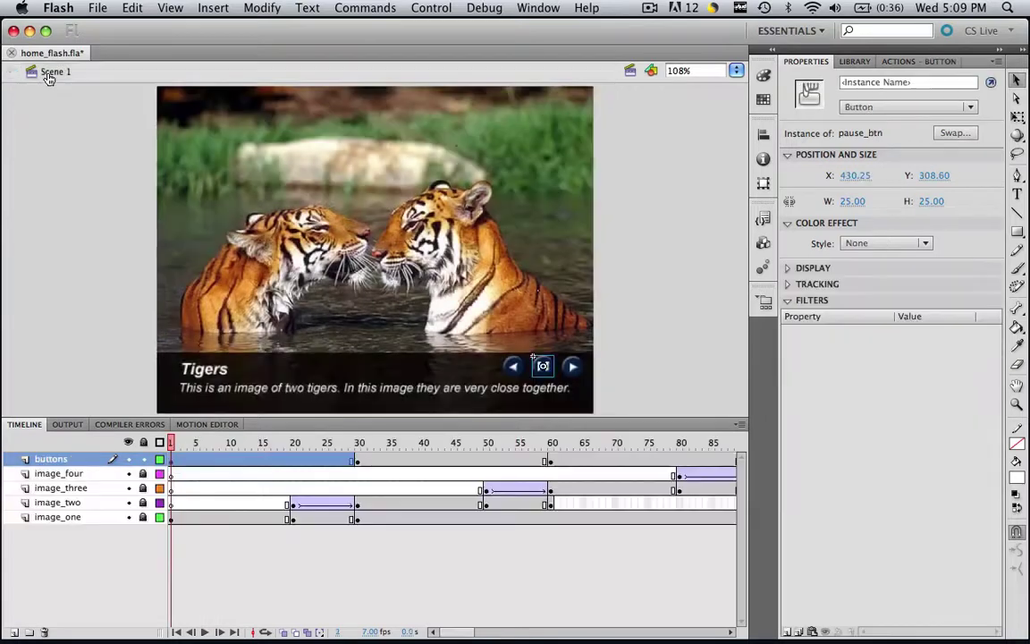
Open the prev_btn symbol for editing in place and insert keyframes in its Over, Down and Hit states
click(172, 461)
click(660, 377)
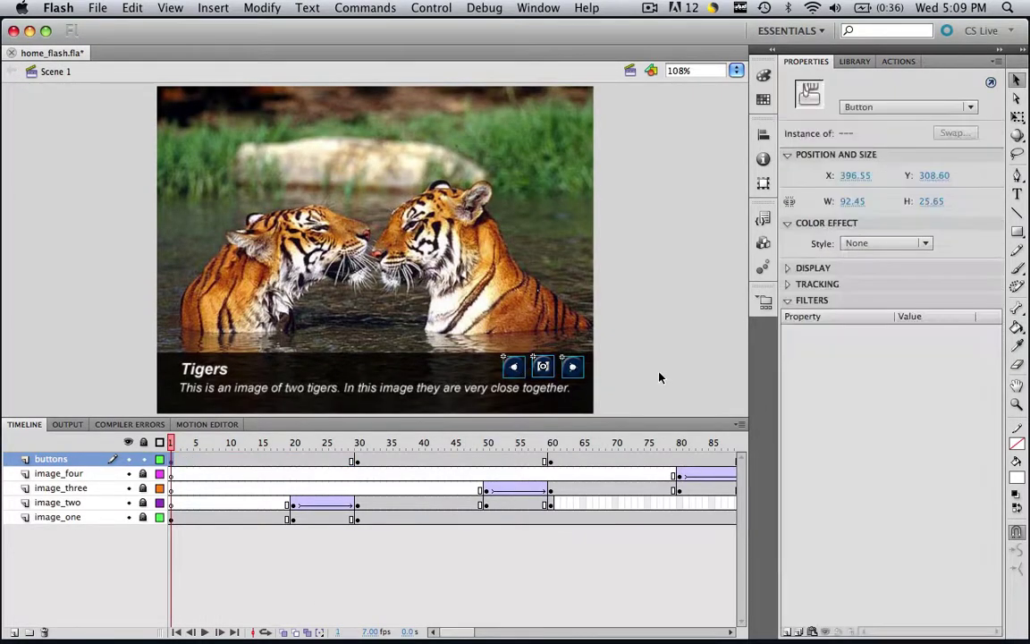
double_click(516, 370)
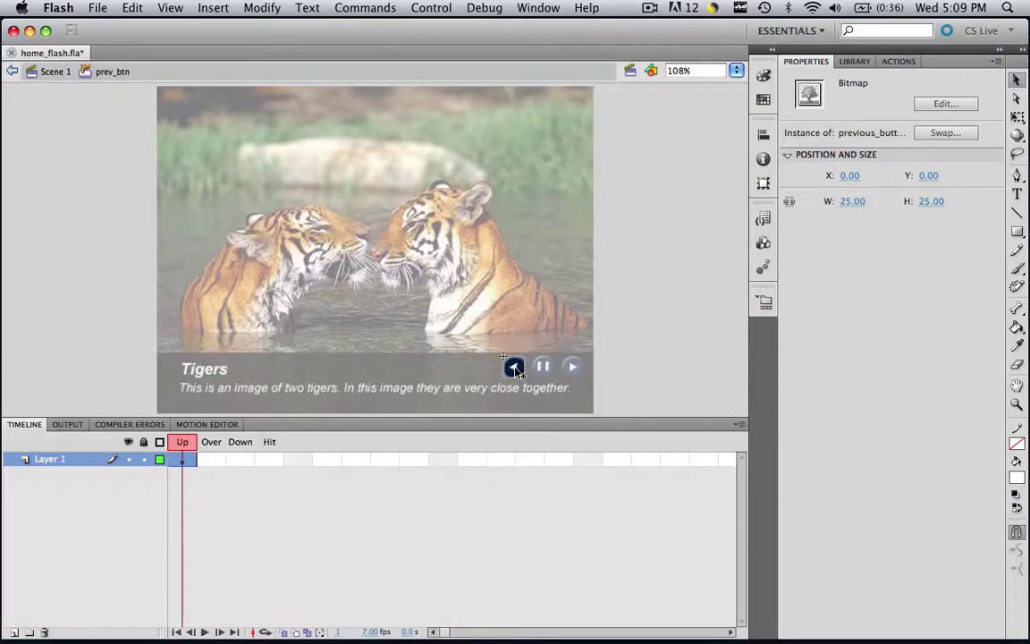
click(209, 461)
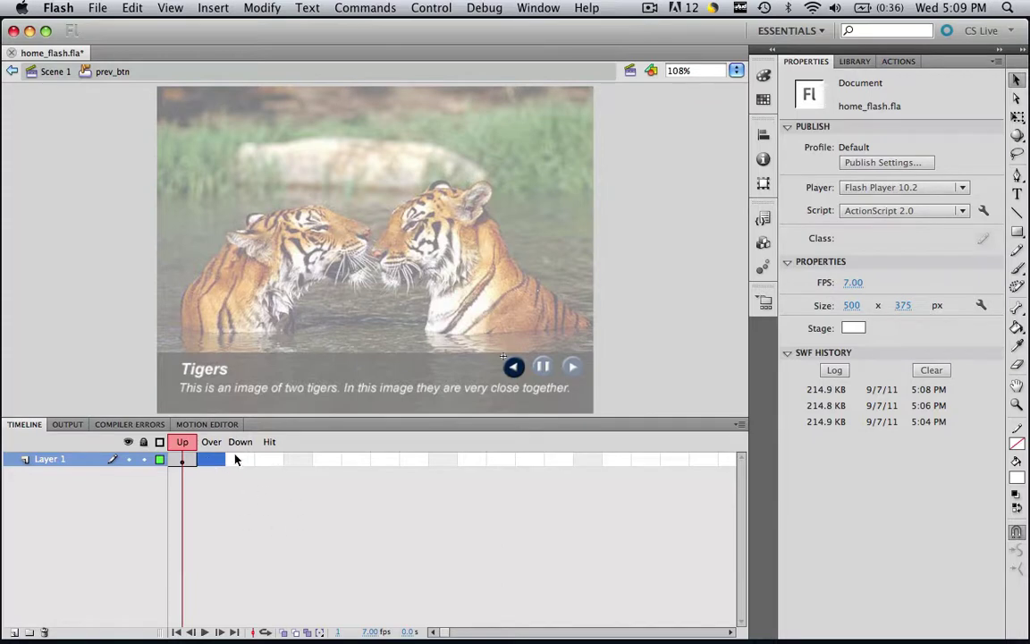
click(218, 459)
right_click(218, 459)
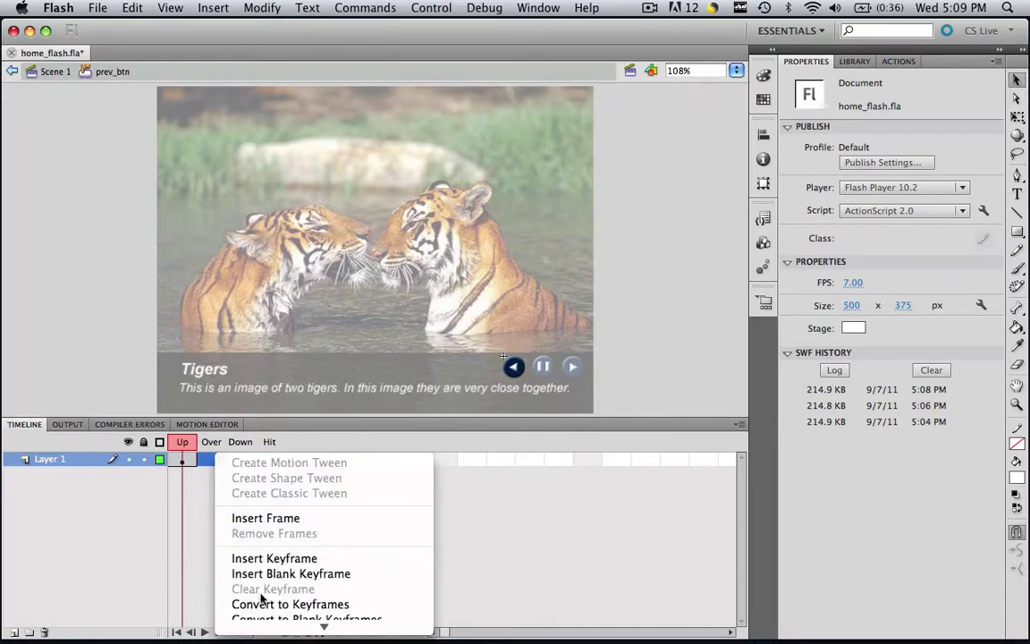
click(272, 558)
click(239, 459)
right_click(239, 459)
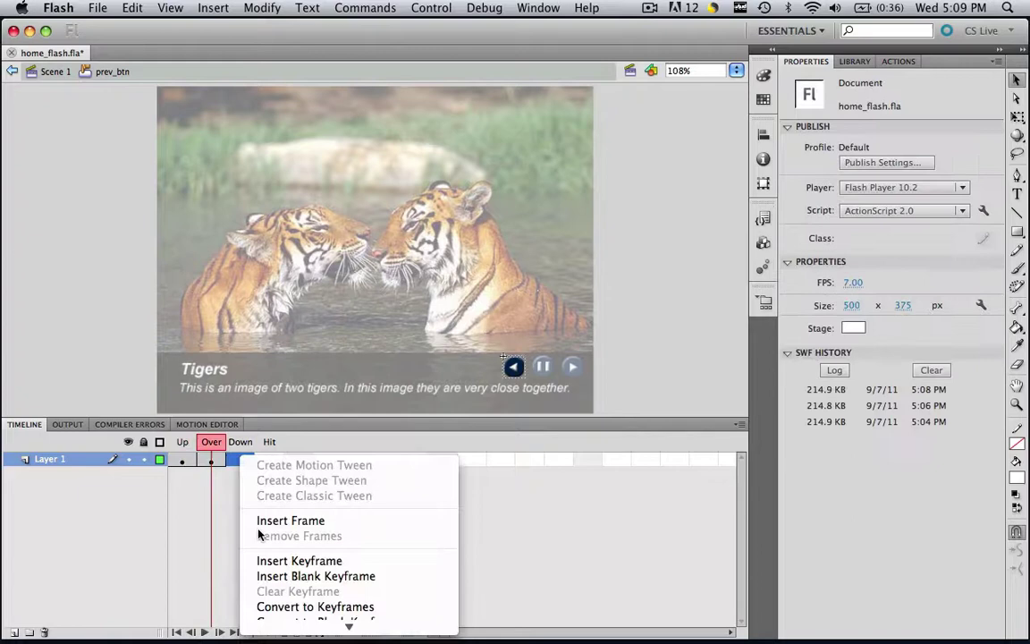
click(257, 560)
right_click(265, 459)
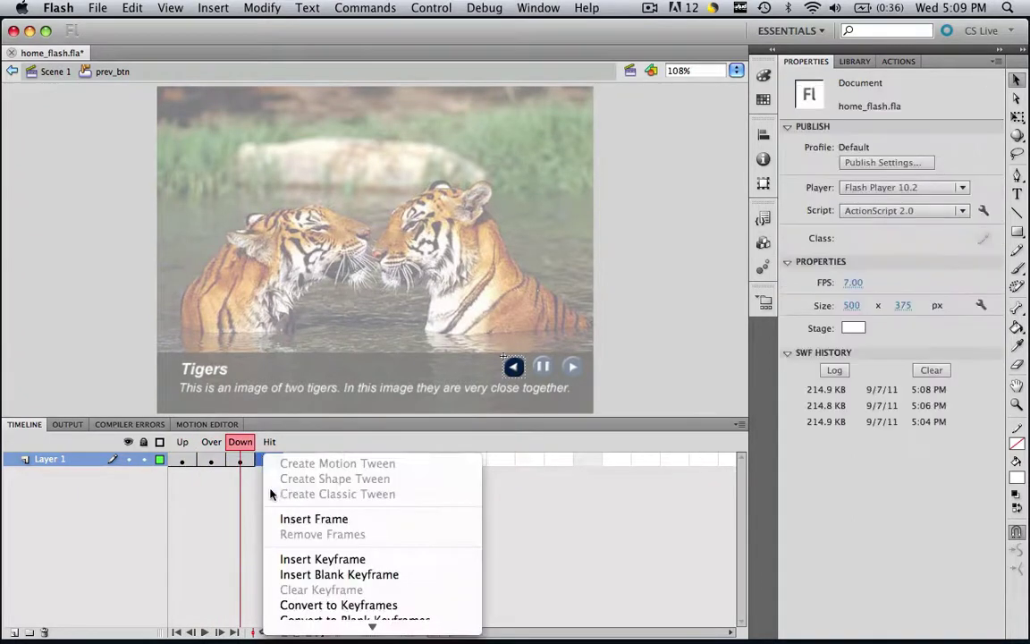
click(286, 559)
Convert the previous button image in the Over state to a graphic symbol named prev_hover
click(212, 461)
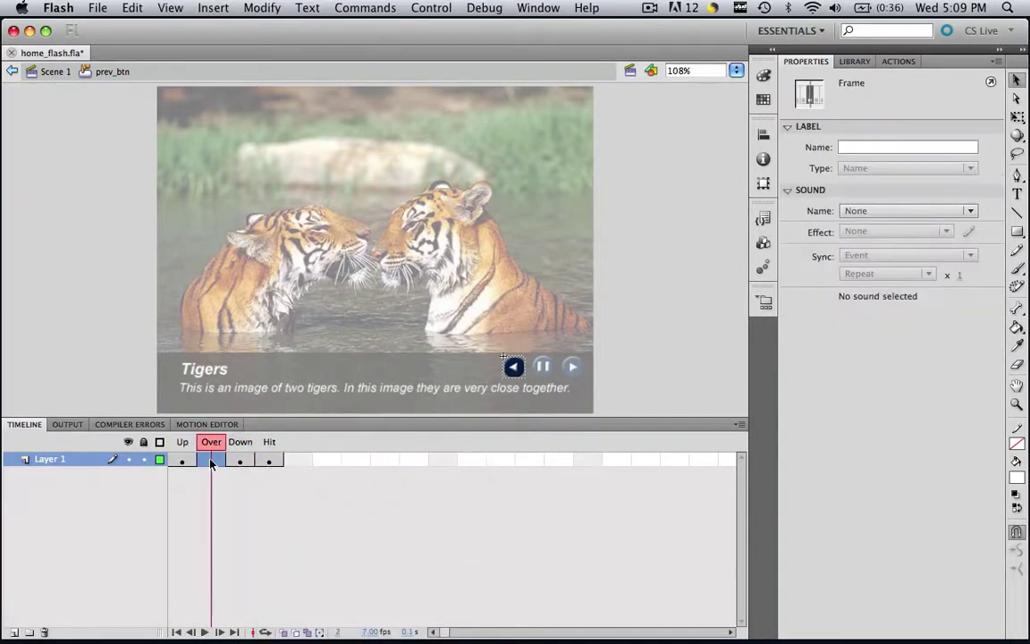
click(268, 7)
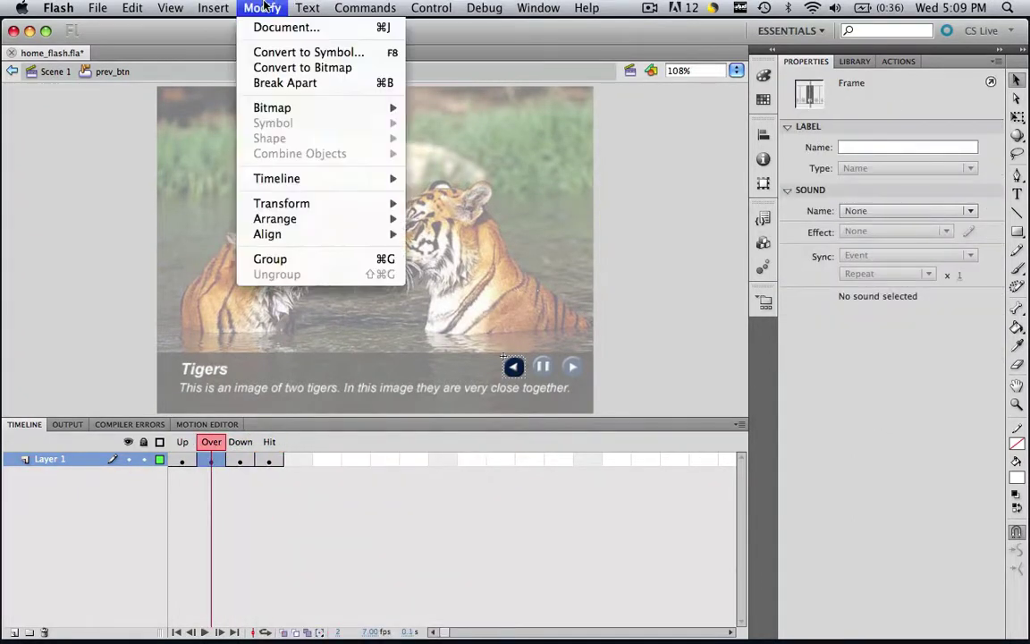
click(326, 54)
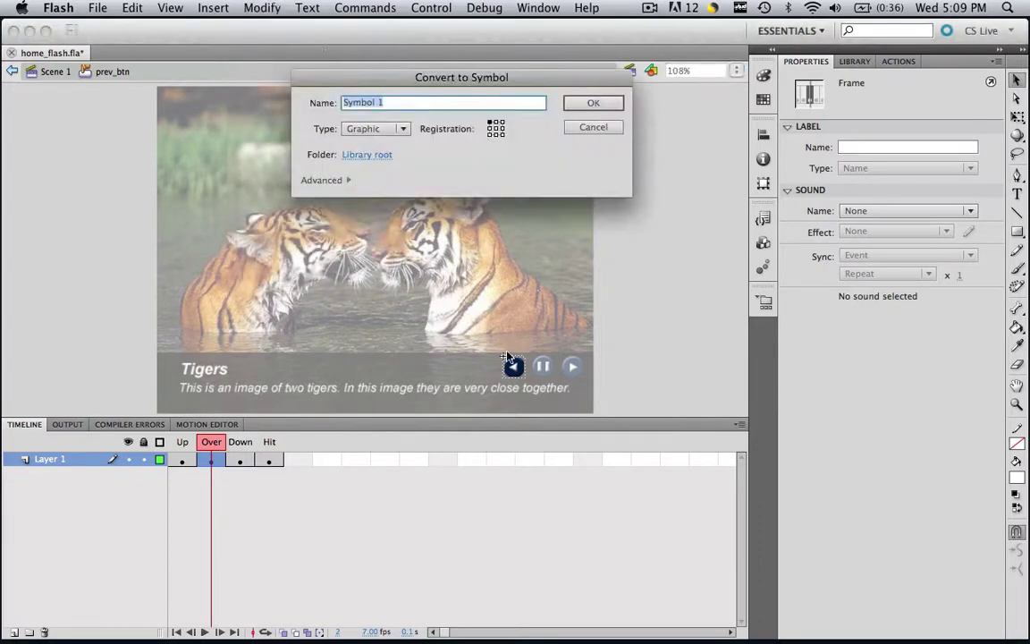
text(prev_hover)
click(593, 103)
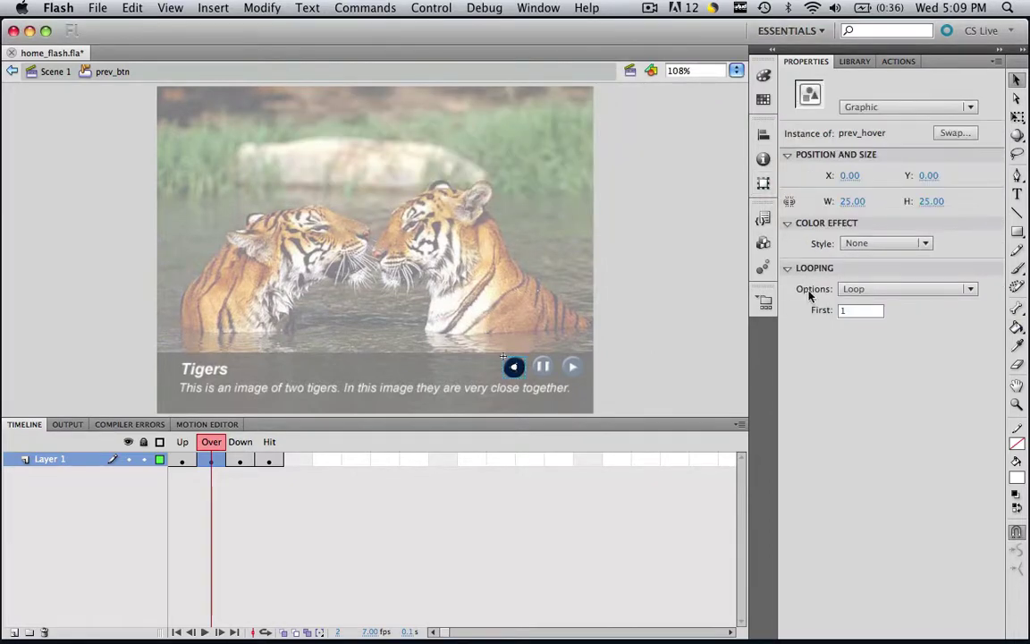
Apply the Advanced color effect to prev_hover with a blue offset of 100, and return to Scene 1
click(884, 243)
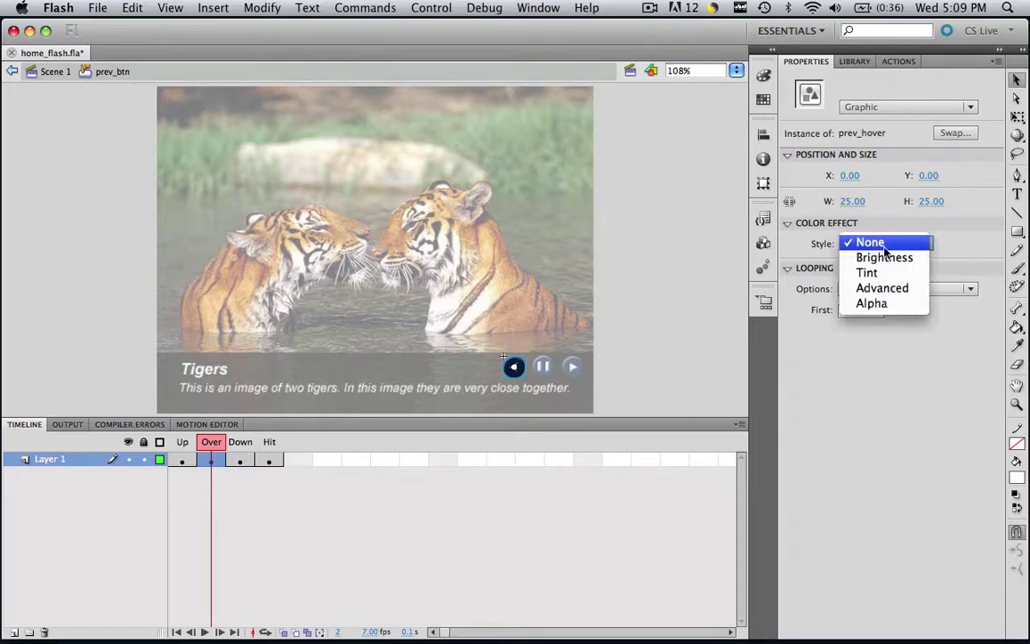
click(901, 295)
click(931, 332)
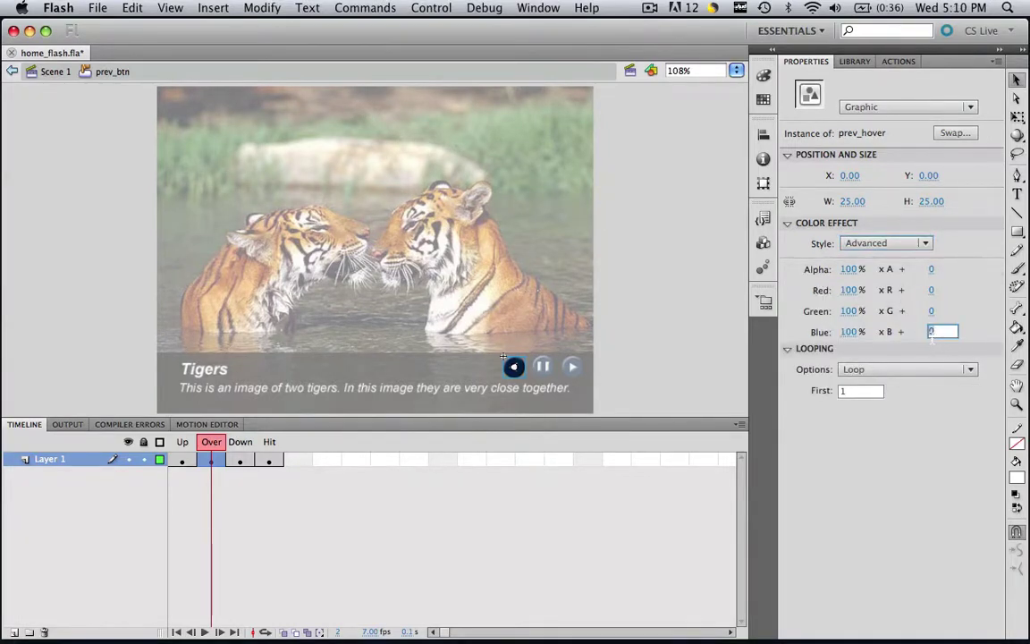
text(100)
key(Return)
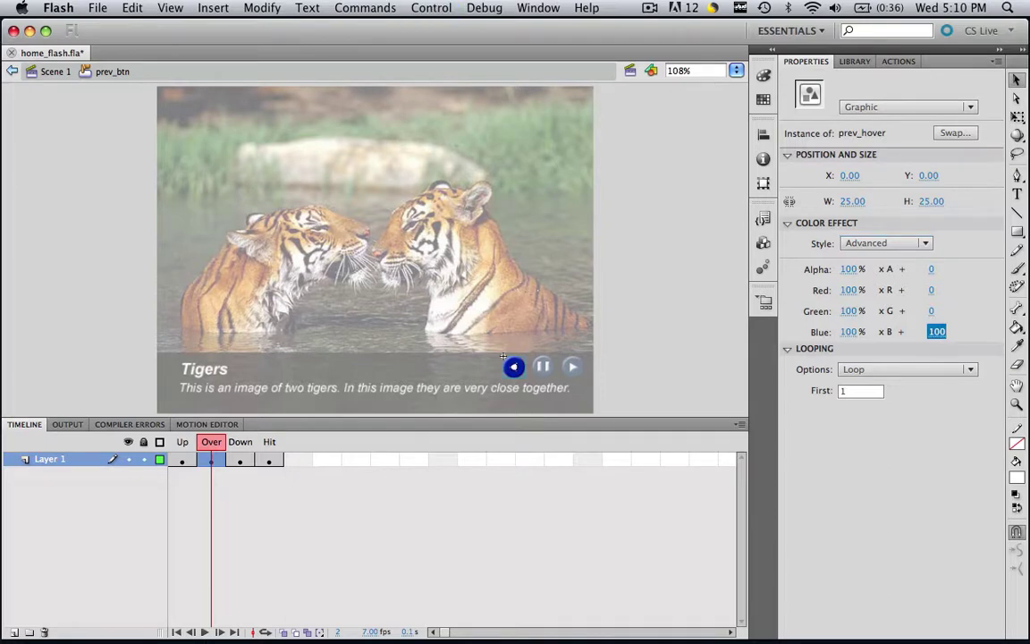
click(691, 230)
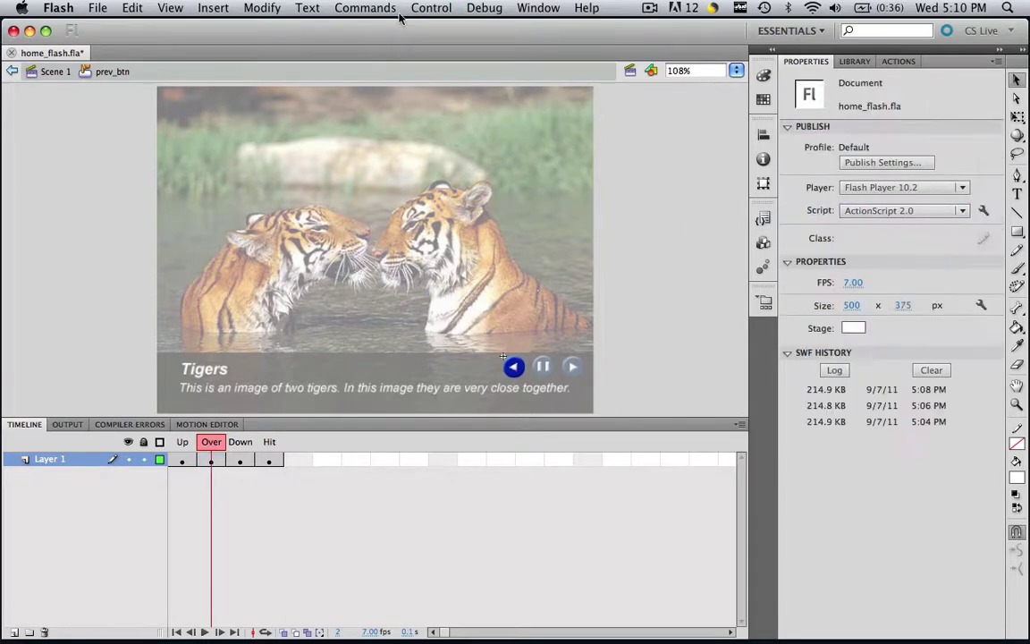
click(49, 71)
Preview the movie in Flash format and advance through the slides with the next button to check the hover states
click(98, 8)
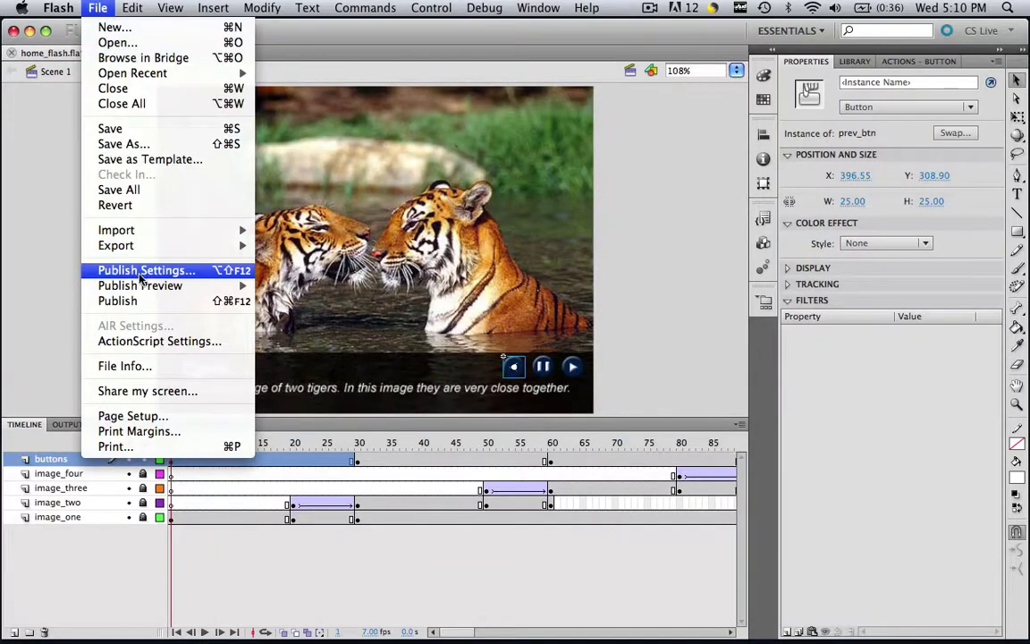
mouse_move(134, 285)
click(287, 303)
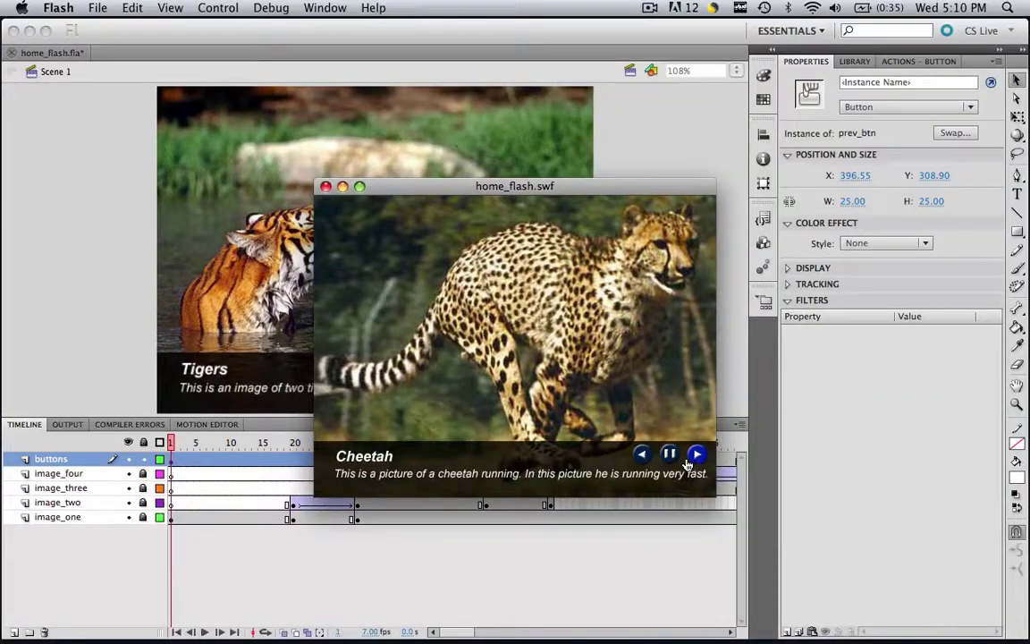
click(697, 454)
click(696, 454)
click(696, 454)
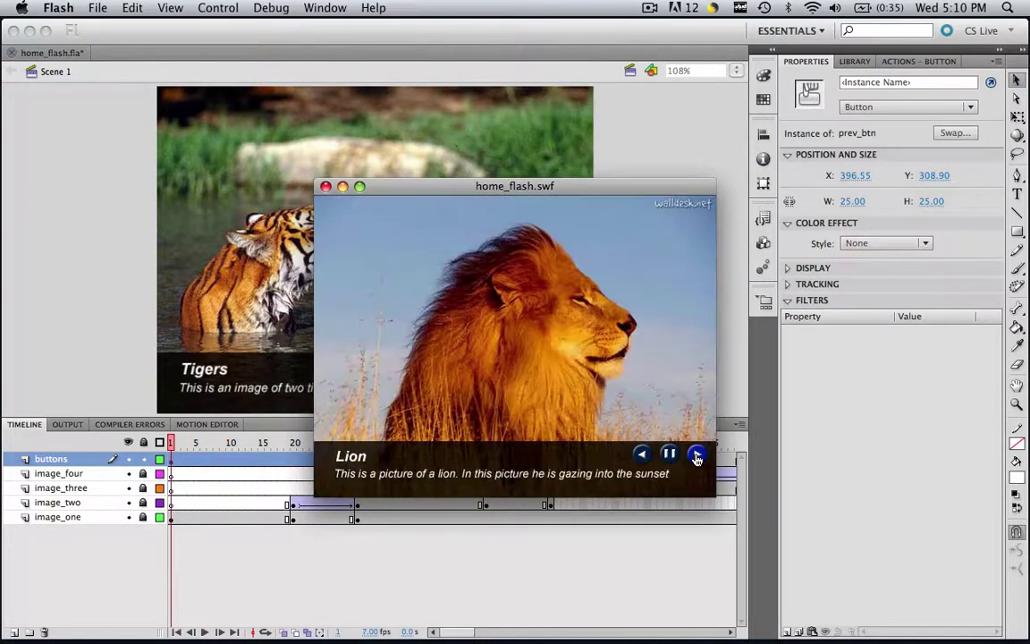
click(696, 455)
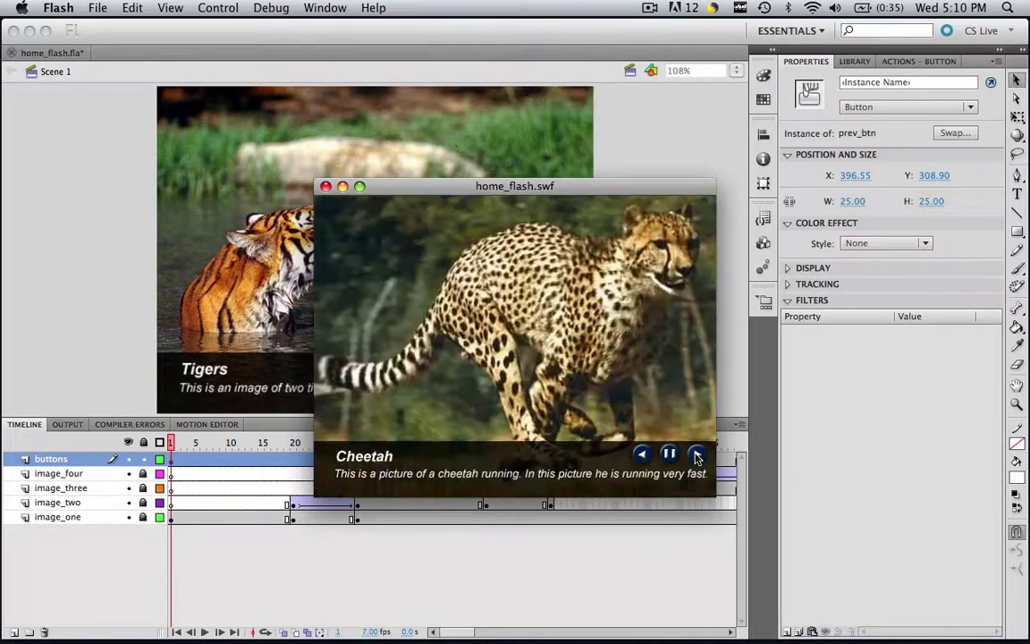
click(698, 456)
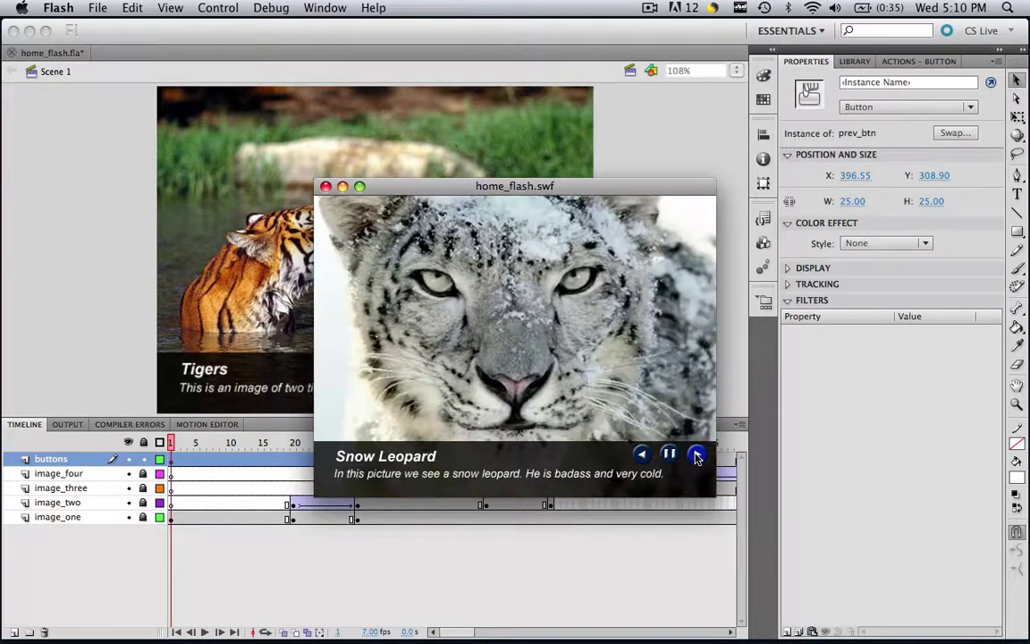
click(697, 456)
click(697, 456)
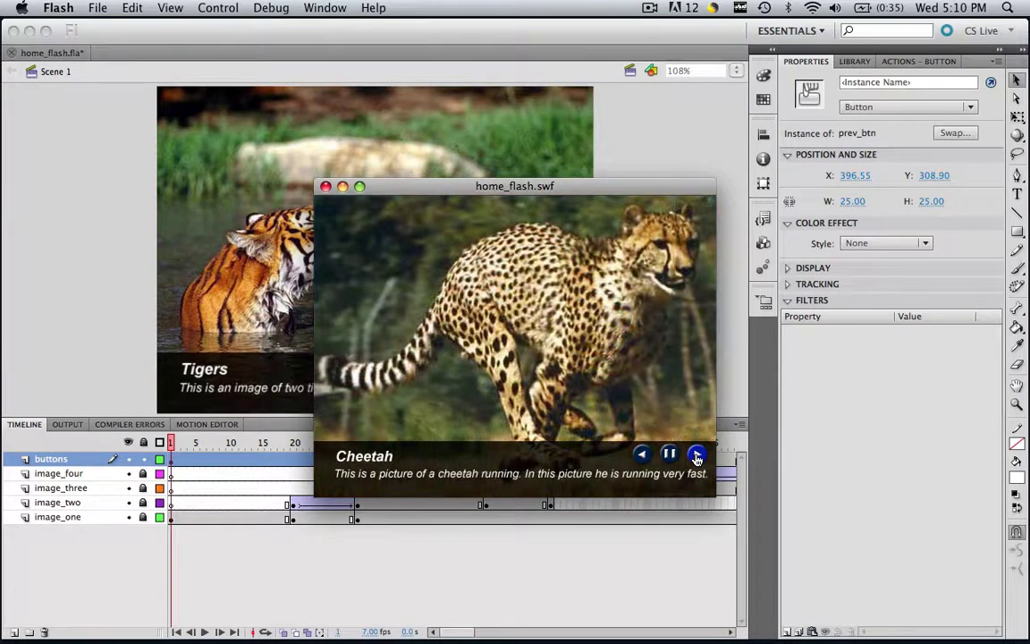
click(649, 8)
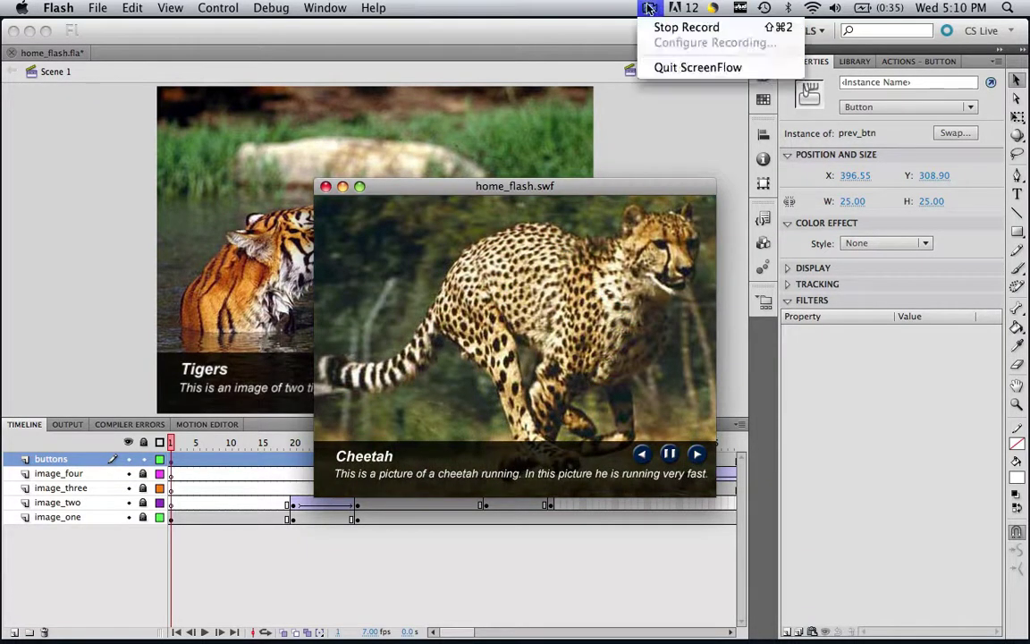